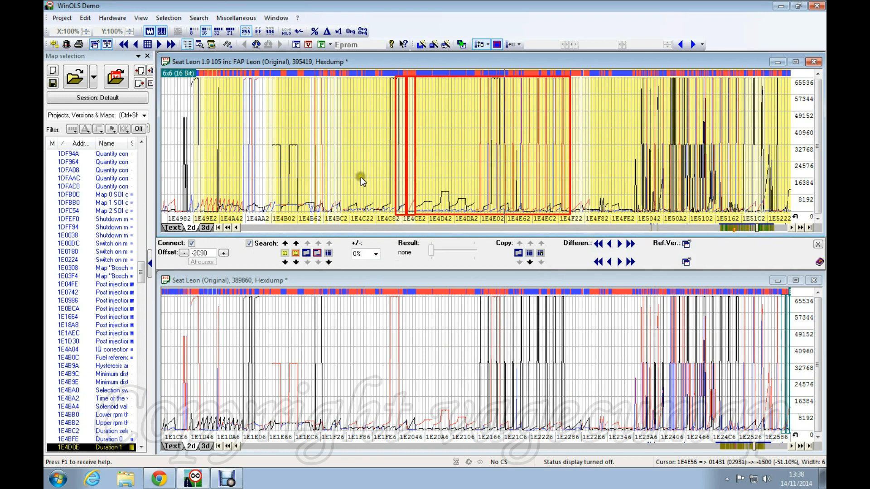
Step: In the upper FAP Leon graph, mark the IQ correction block, then frame the Duration 1 block
left_click(227, 146)
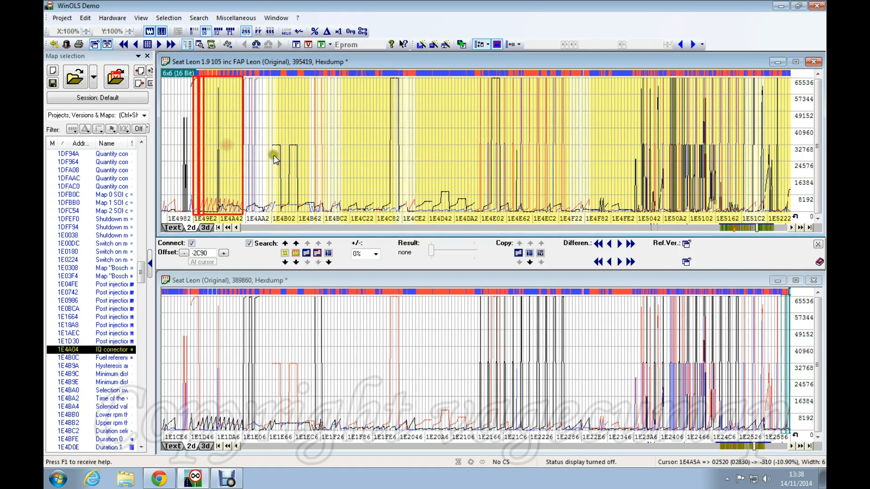
left_click(461, 155)
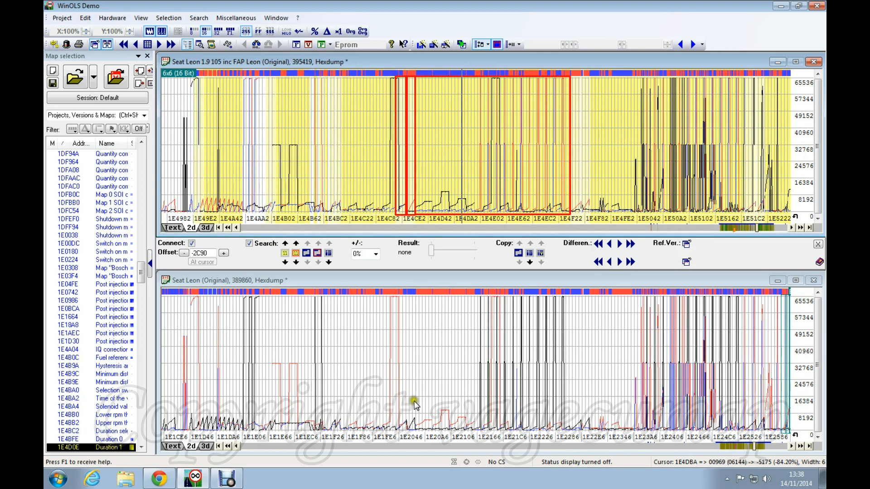
Step: Unlink the two hexdumps and shift the original Seat Leon data with the arrow keys
left_click(192, 244)
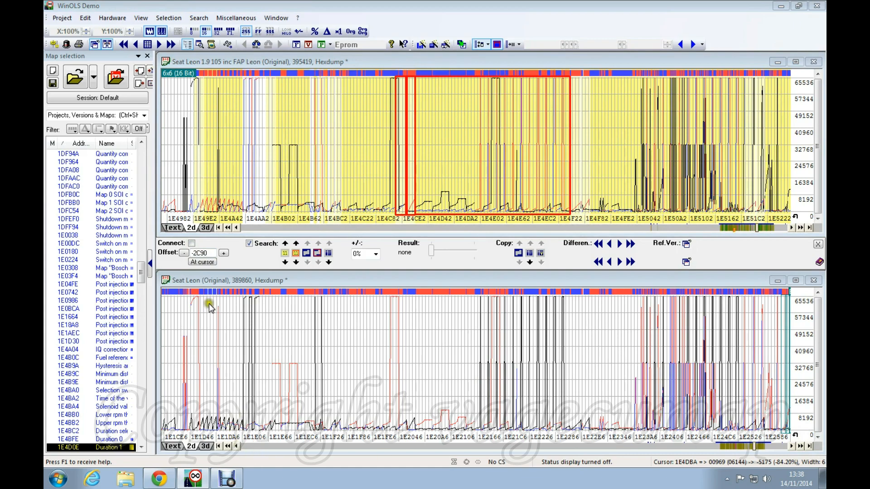
left_click(455, 370)
key("Left")
key("Left")
key("Left")
key("Left")
key("Left")
key("Left")
key("Left")
key("Left")
key("Left")
key("Left")
key("Left")
key("Left")
key("Left")
key("Left")
key("Left")
key("Left")
key("Left")
key("Left")
key("Left")
key("Left")
key("Left")
key("Left")
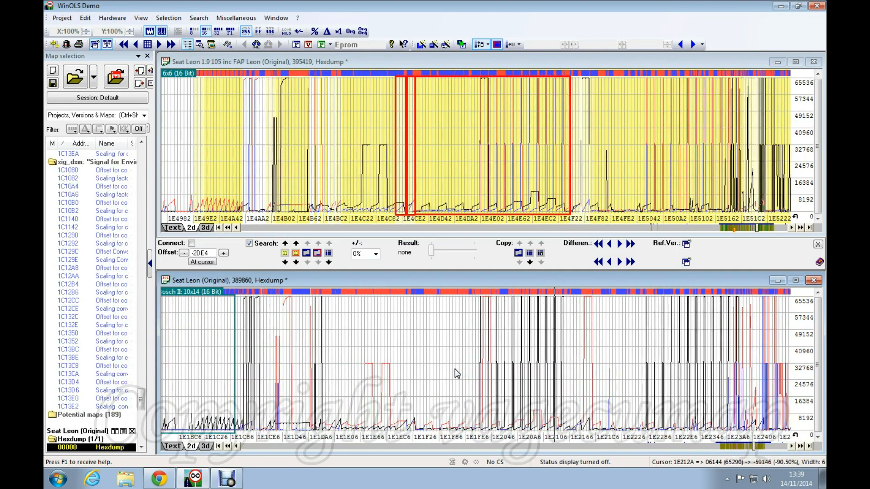
key("Right")
key("Right")
key("Right")
key("Right")
key("Right")
key("Right")
key("Right")
key("Right")
key("Right")
key("Right")
key("Right")
key("Right")
key("Right")
key("Right")
key("Right")
key("Right")
key("Right")
key("Right")
key("Right")
key("Right")
key("Right")
key("Right")
key("Right")
key("Right")
key("Right")
key("Right")
key("Right")
key("Right")
key("Right")
key("Right")
key("Right")
key("Right")
key("Right")
key("Right")
key("Right")
key("Right")
key("Right")
key("Right")
key("Right")
key("Right")
key("Right")
key("Right")
key("Right")
key("Right")
key("Right")
key("Right")
key("Right")
key("Right")
key("Right")
key("Right")
key("Right")
key("Right")
key("Right")
key("Right")
key("Right")
key("Right")
key("Right")
key("Right")
key("Right")
key("Right")
key("Right")
key("Right")
key("Right")
key("Right")
key("Right")
key("Right")
key("Right")
key("Right")
key("Right")
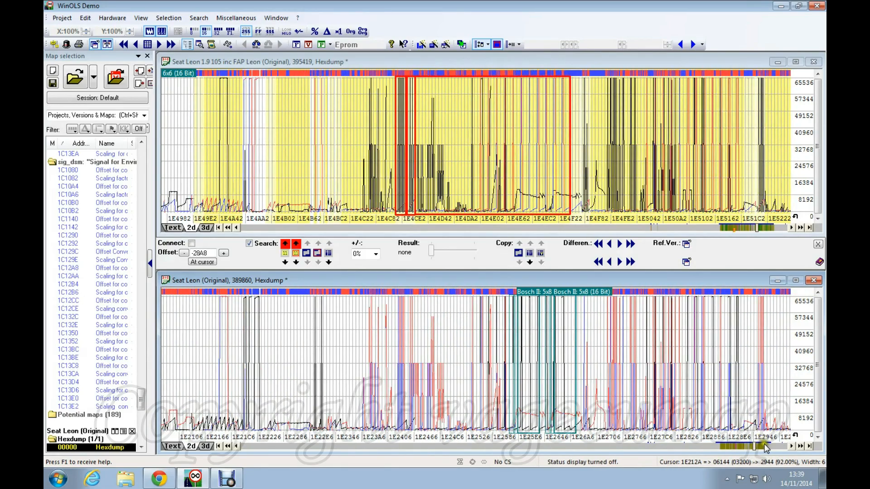
Step: Page the original Seat Leon graph forward, nudging its data slightly
left_click(782, 447)
left_click_drag(592, 361, 521, 369)
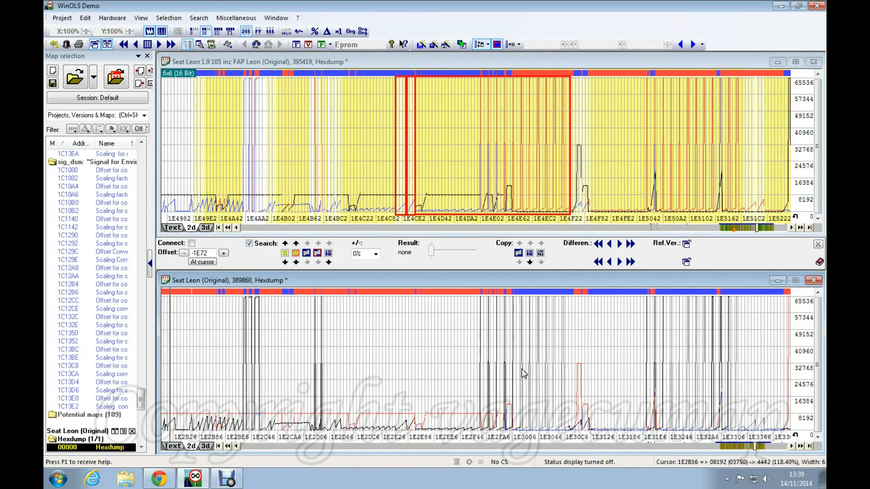
left_click(777, 448)
left_click(776, 447)
left_click(776, 447)
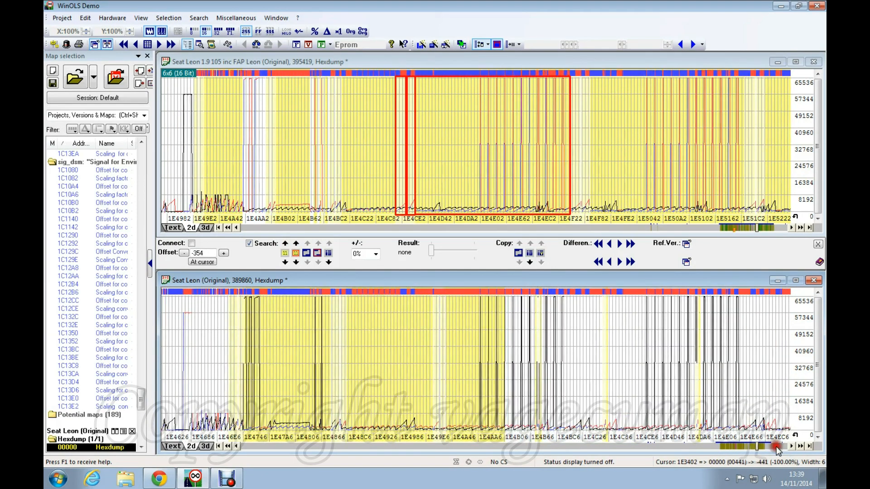
left_click_drag(459, 347, 458, 355)
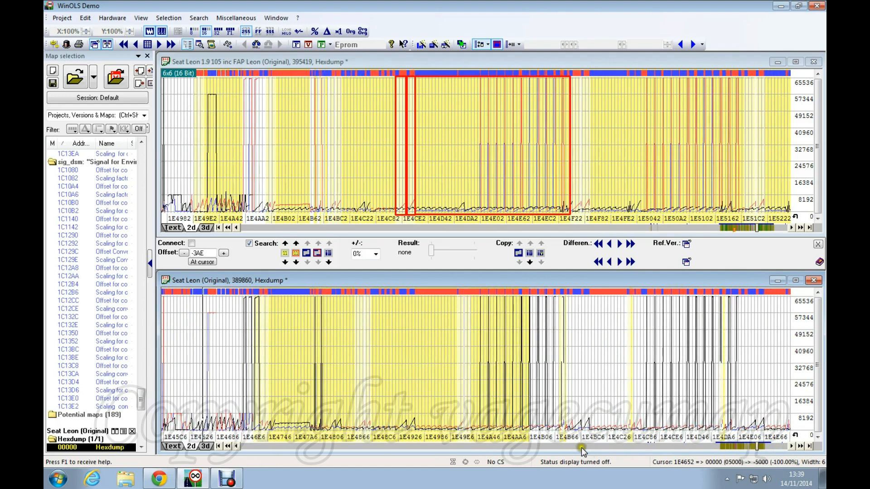
Step: Page the original Seat Leon graph back to about 1DF466, where the Bosch II maps appear
left_click(580, 448)
left_click(580, 447)
left_click(581, 447)
left_click(580, 447)
left_click(581, 447)
left_click(581, 448)
left_click(581, 447)
left_click(581, 447)
left_click(581, 447)
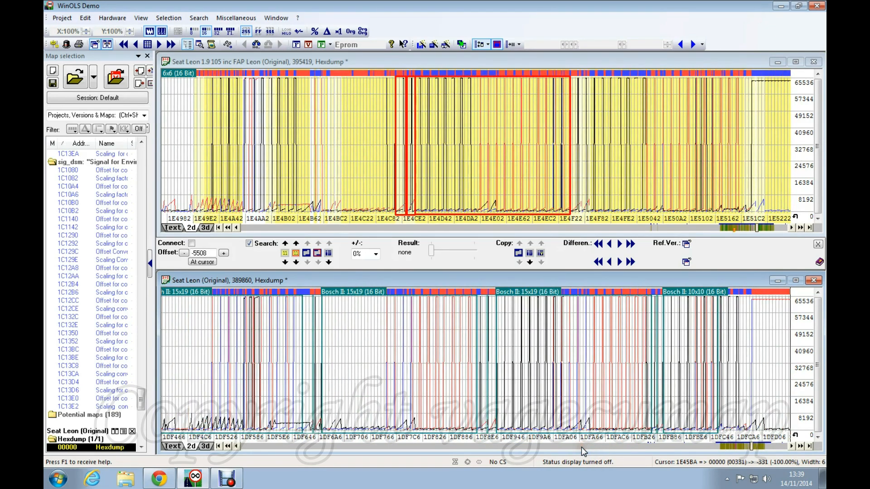
Step: Match the lower graph's traces to the FAP Leon graph, then fine-tune from the upper graph to offset -5B3E
scroll(501, 372, "up", 5)
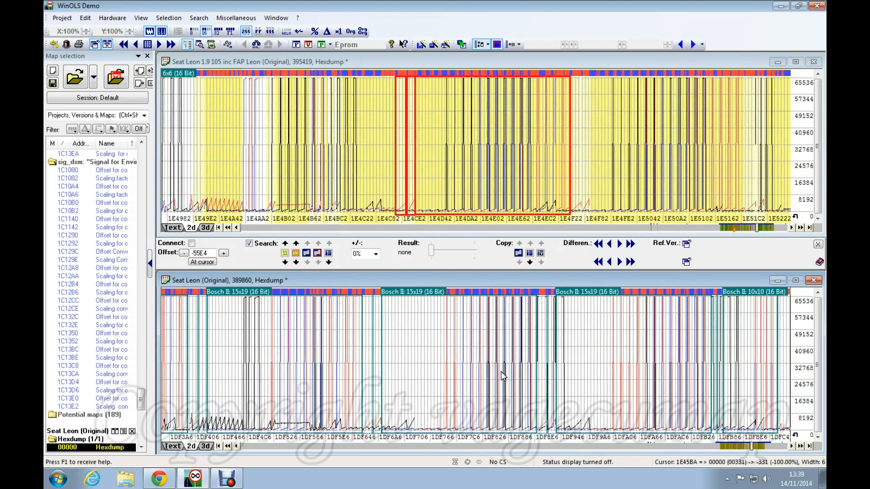
scroll(500, 372, "up", 8)
scroll(500, 371, "up", 8)
scroll(500, 370, "up", 8)
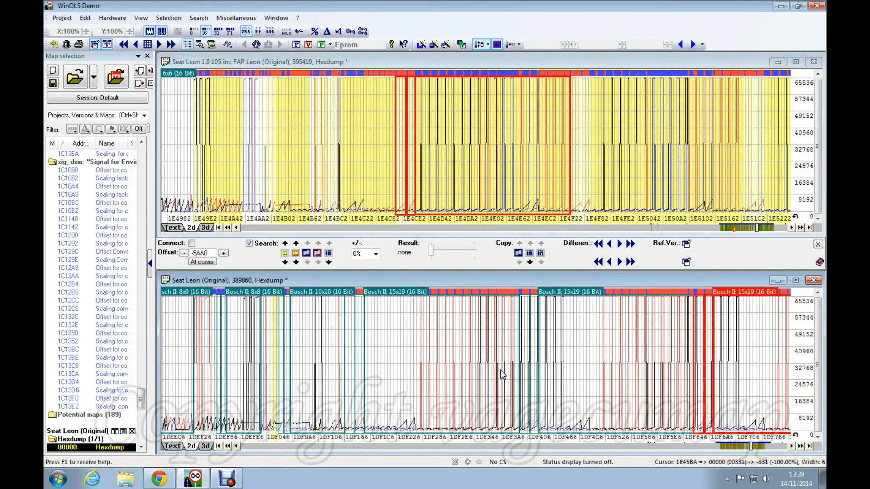
scroll(500, 370, "up", 3)
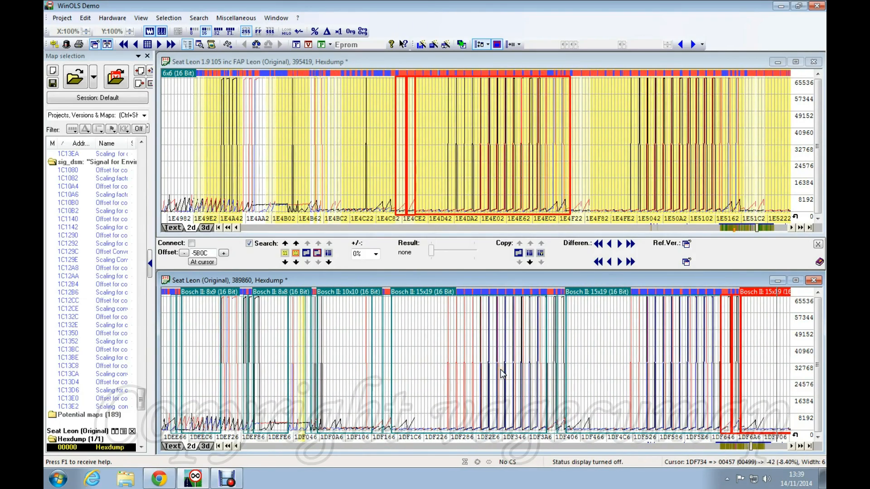
scroll(501, 372, "down", 2)
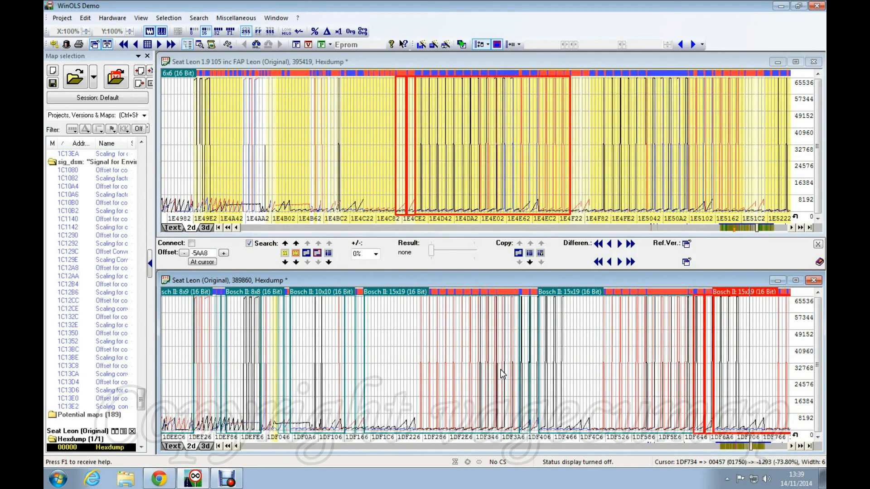
scroll(500, 369, "up", 3)
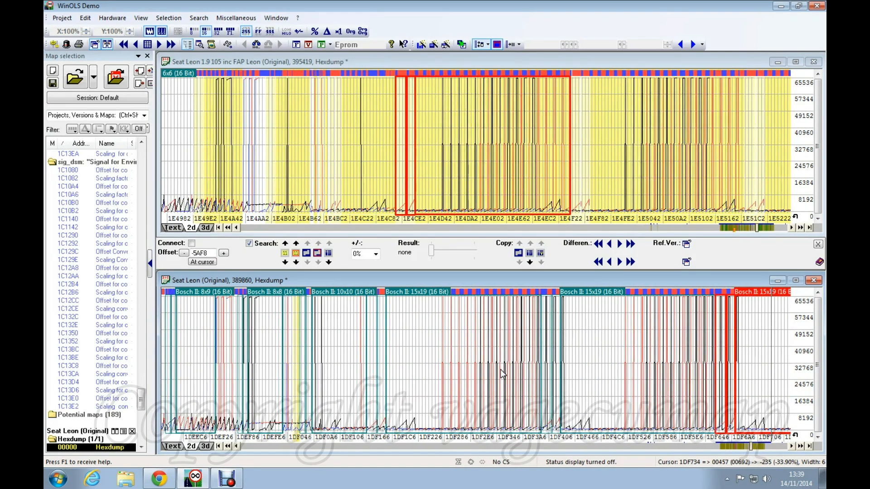
scroll(500, 369, "up", 2)
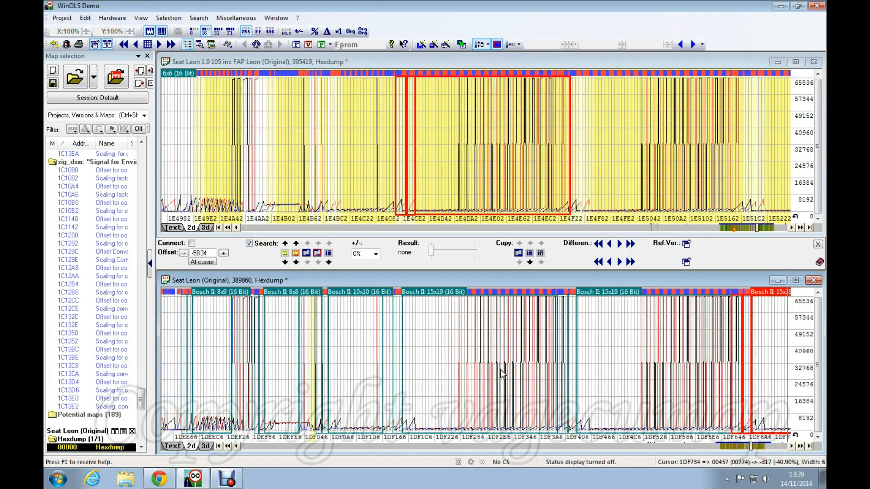
left_click(213, 169)
scroll(212, 165, "down", 2)
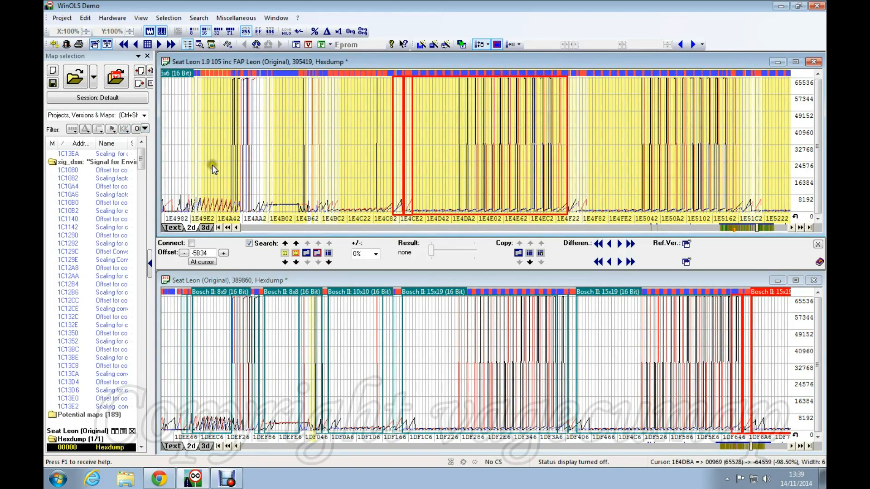
scroll(212, 165, "up", 2)
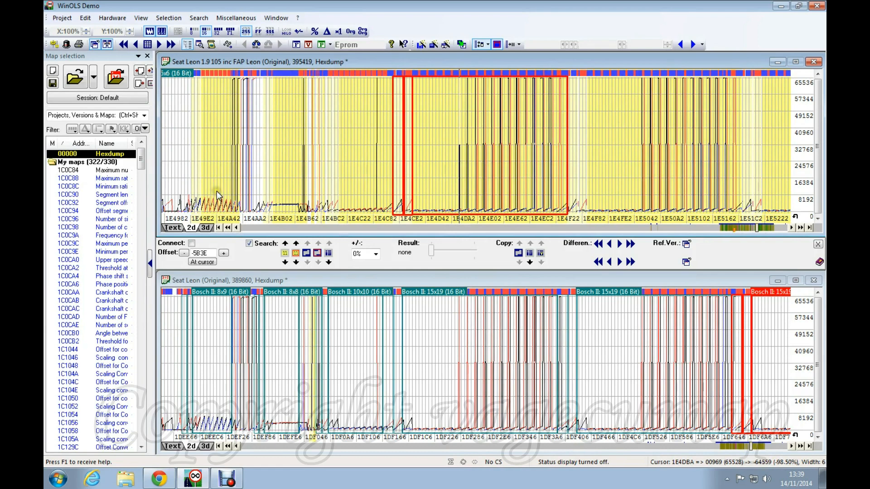
Step: Mark the Duration map at 1E4BFE, tick Connect, and switch both windows to hex text view
left_click(213, 135)
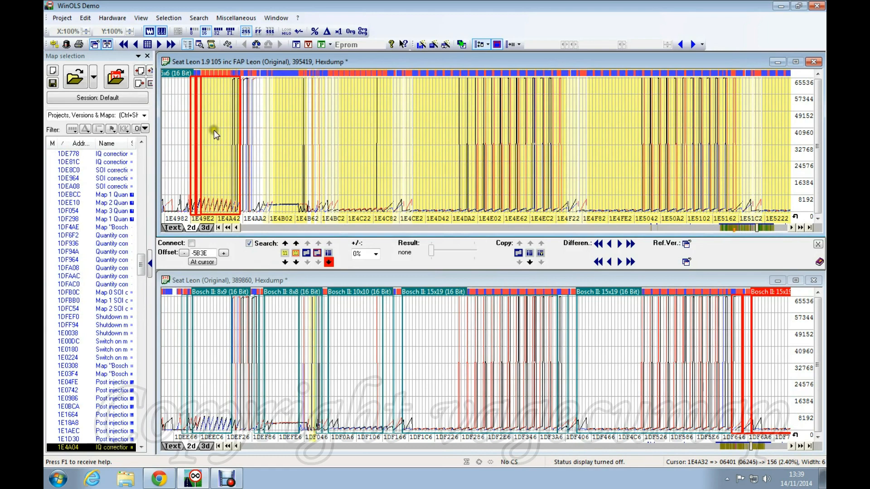
left_click(280, 134)
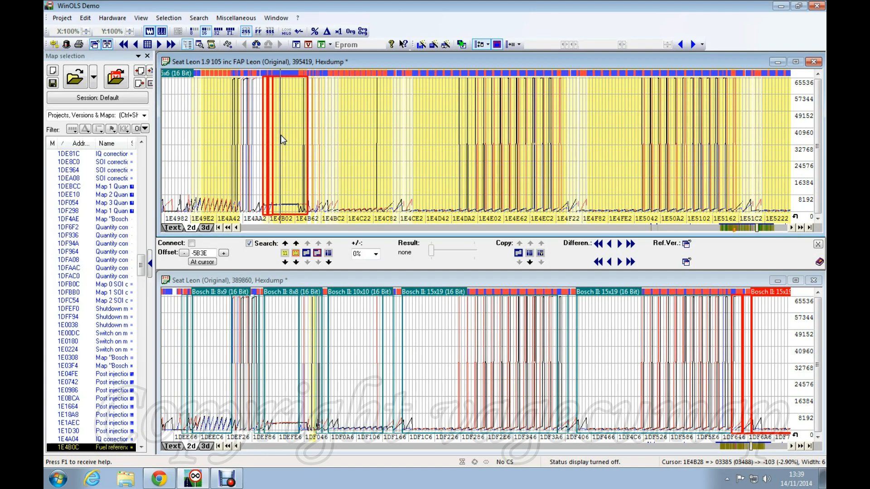
left_click(352, 160)
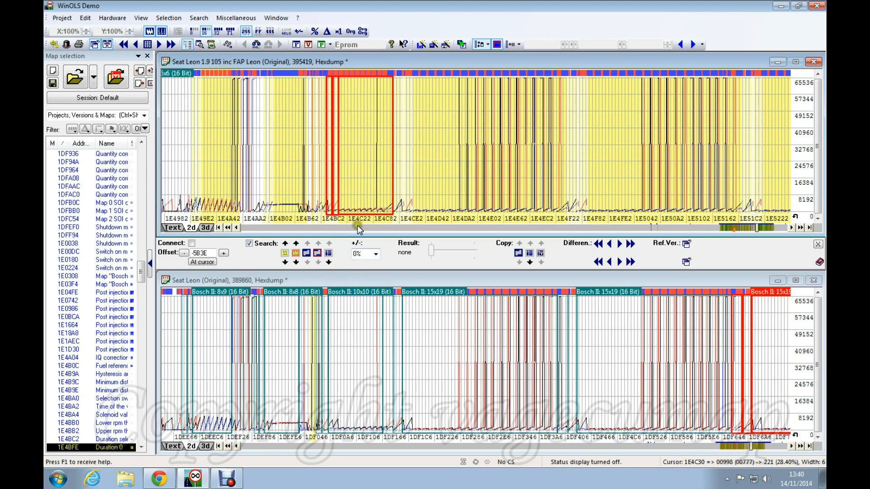
left_click(192, 244)
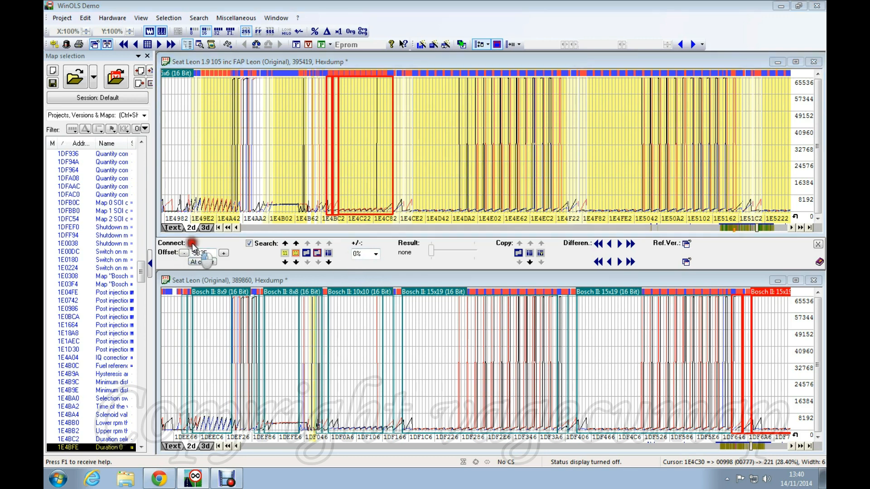
left_click(173, 447)
Step: Widen both hex views to 11 columns
left_click(411, 341)
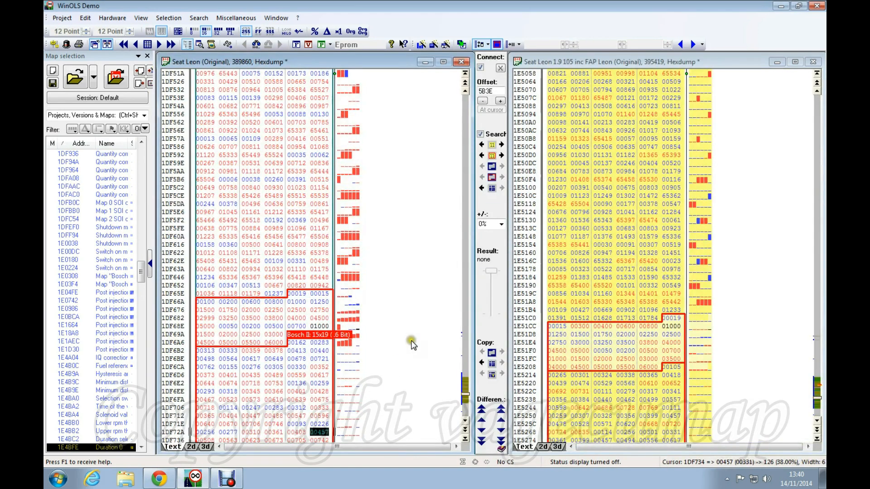
left_click(316, 213)
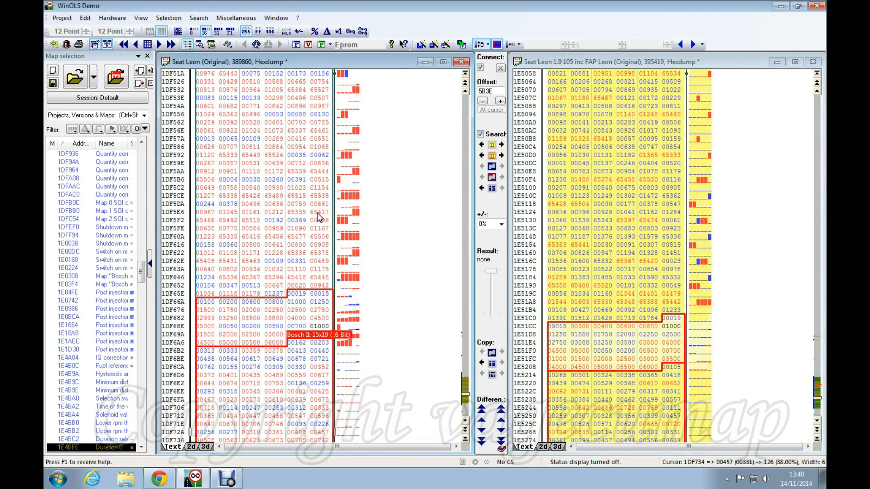
key("w")
key("w")
key("w")
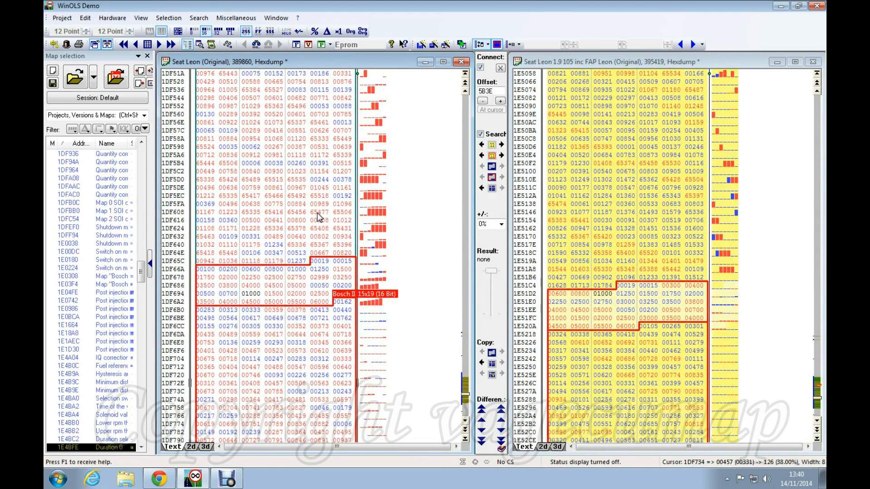
key("w")
key("w")
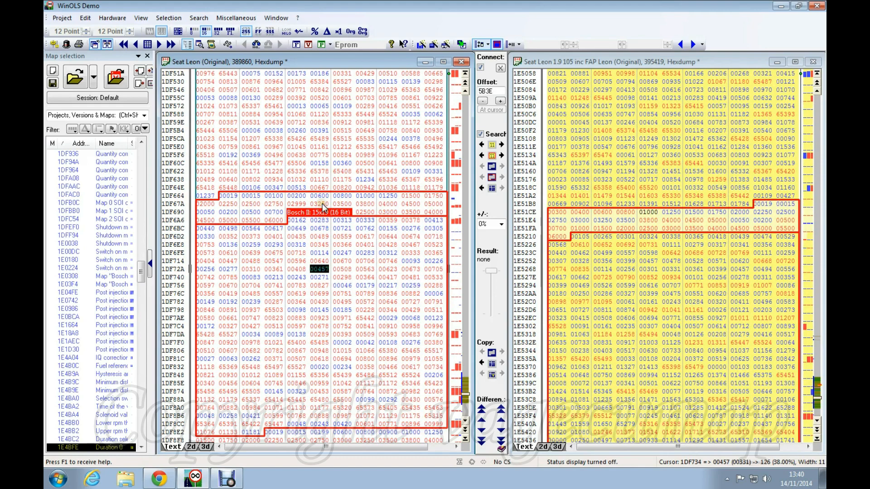
scroll(321, 209, "down", 1)
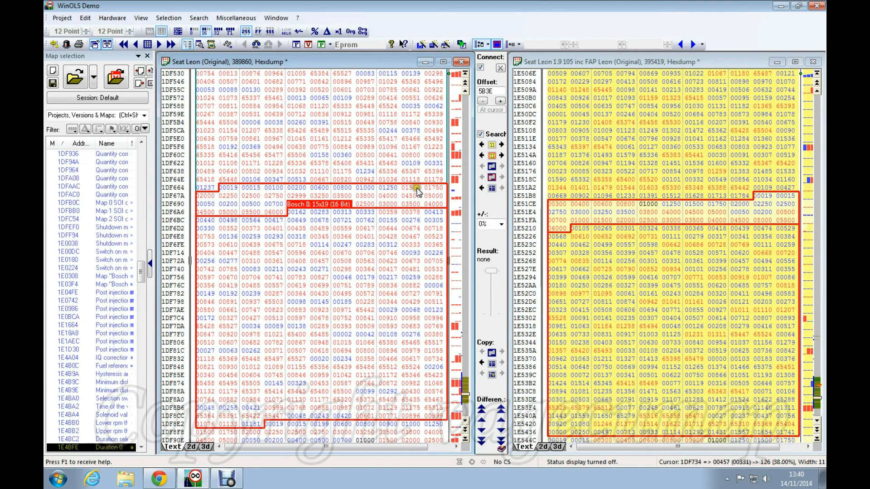
Step: Unlink the views and shift the original's data one cell to align the Bosch II 15x19 maps
left_click(480, 68)
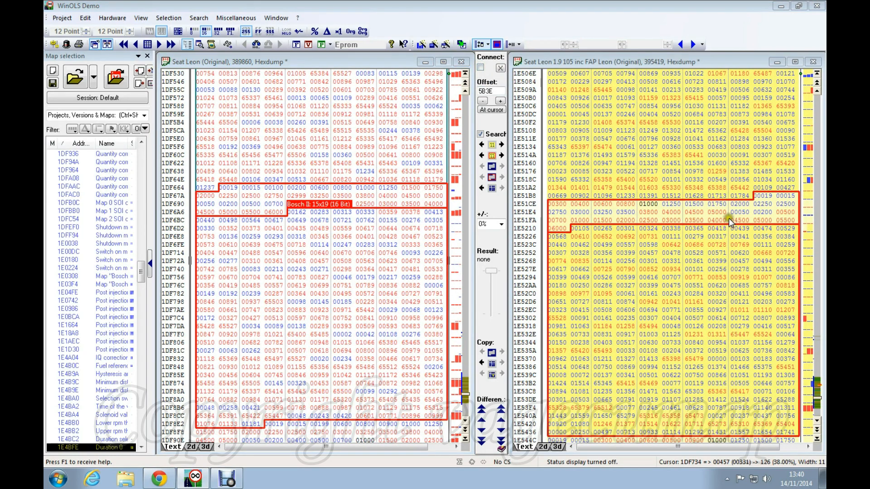
left_click(229, 187)
key("ctrl+Left")
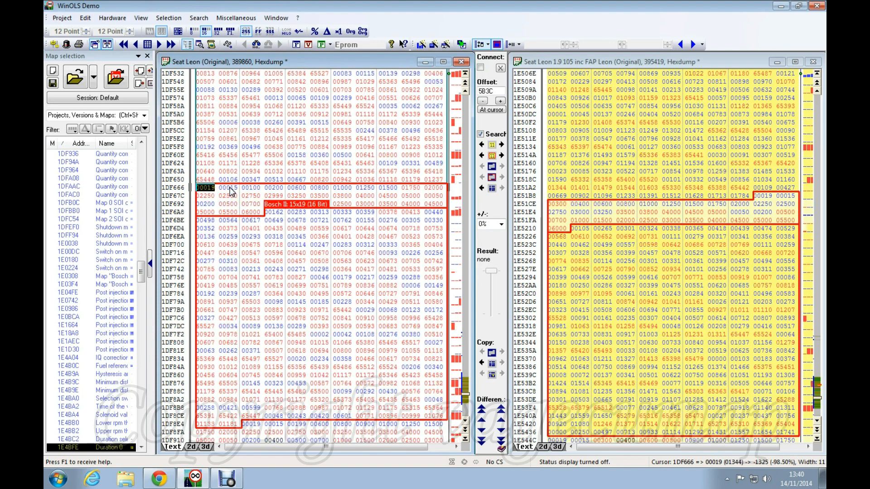
left_click(759, 198)
Step: Realign the FAP Leon data by one cell and one row, then relink both hexdumps
key("ctrl+Left")
key("ctrl+Left")
key("ctrl+Left")
key("ctrl+Left")
key("ctrl+Left")
key("ctrl+Left")
key("ctrl+Left")
key("ctrl+Left")
key("ctrl+Left")
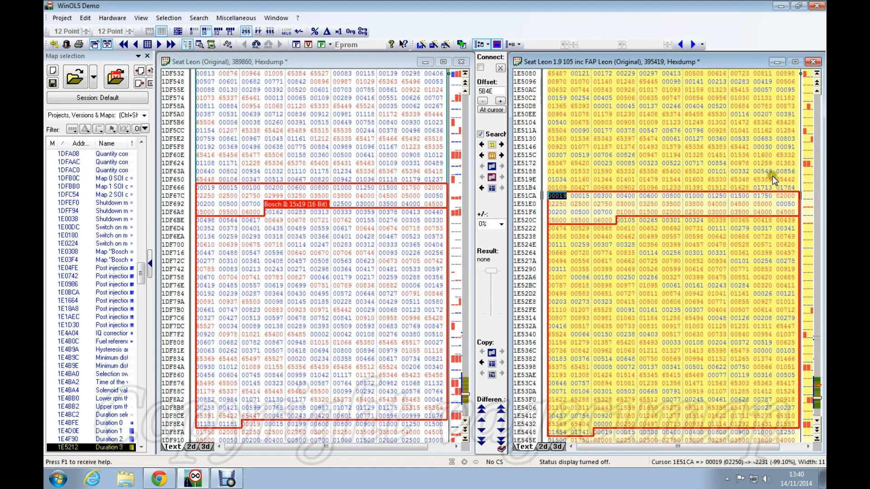
key("ctrl+Up")
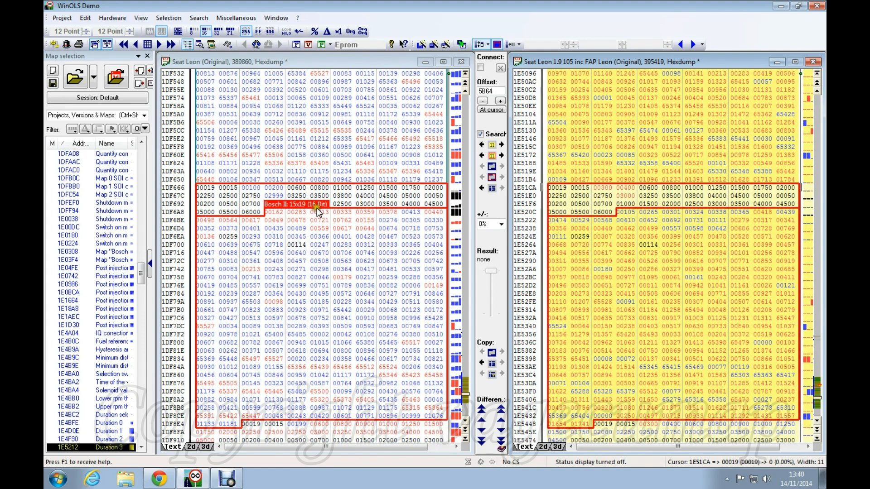
left_click(660, 122)
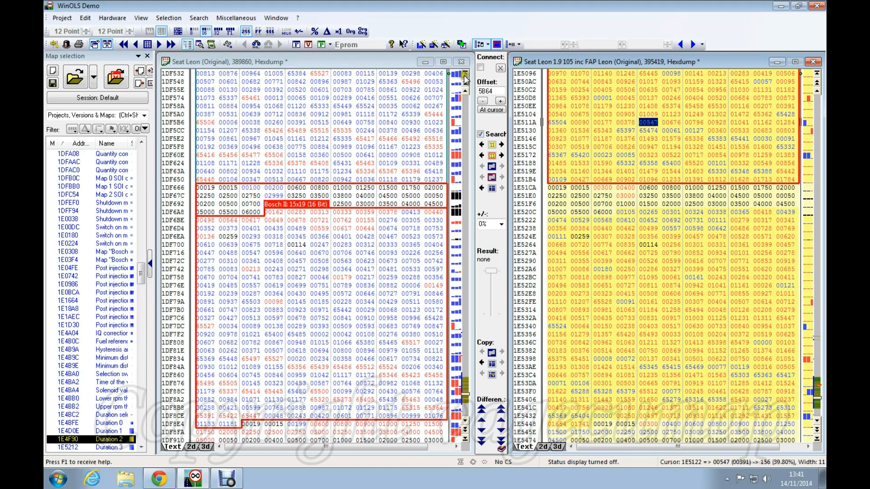
left_click(482, 68)
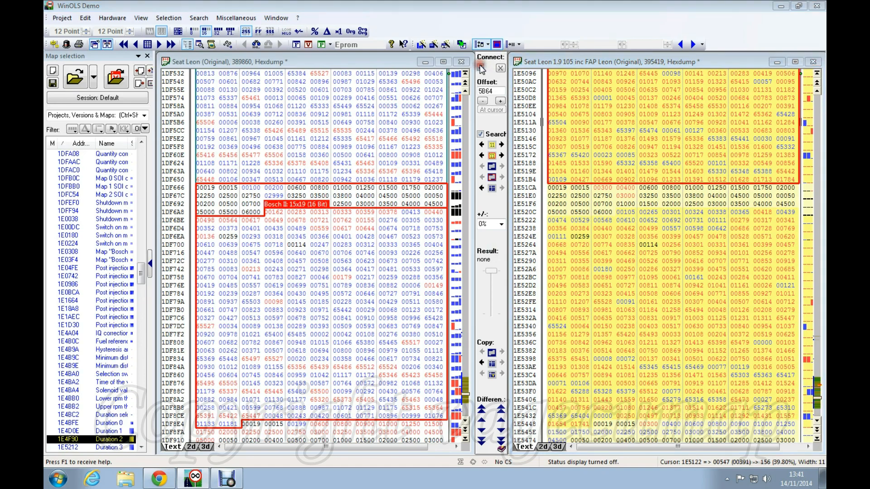
Step: Scroll up to the Bosch II 10x10 map and select it in both hexdumps
left_click(384, 209)
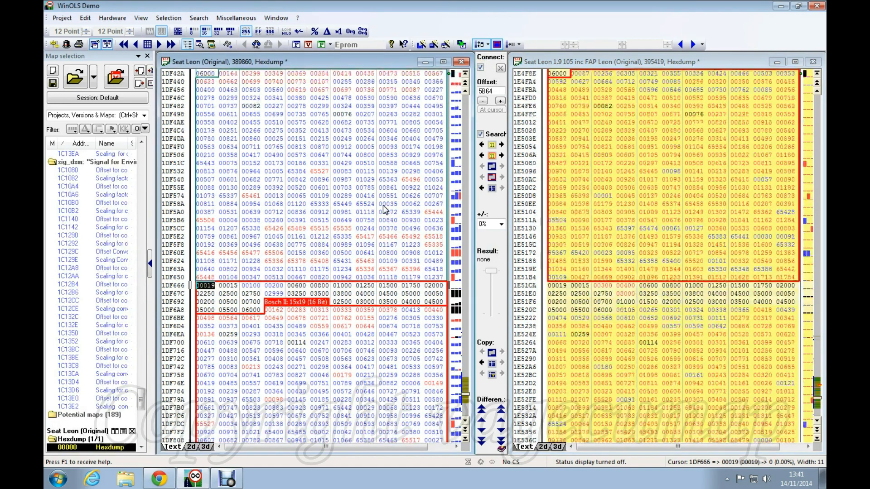
scroll(384, 209, "up", 10)
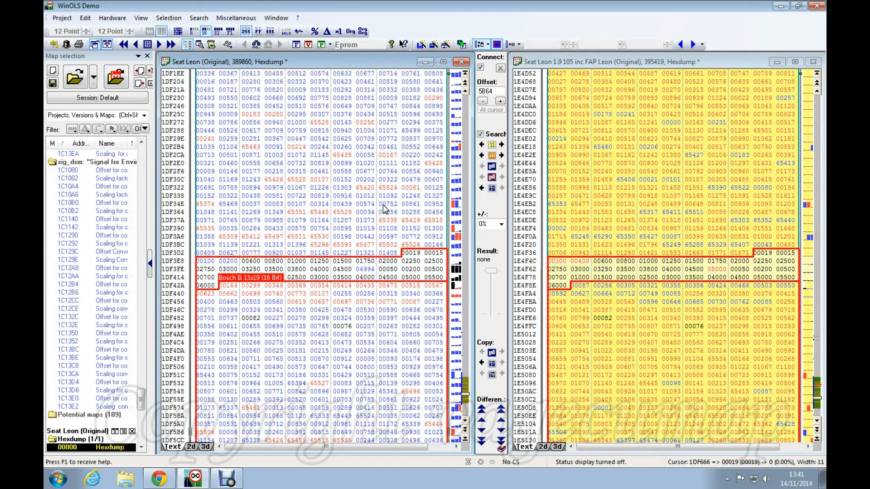
scroll(384, 209, "up", 3)
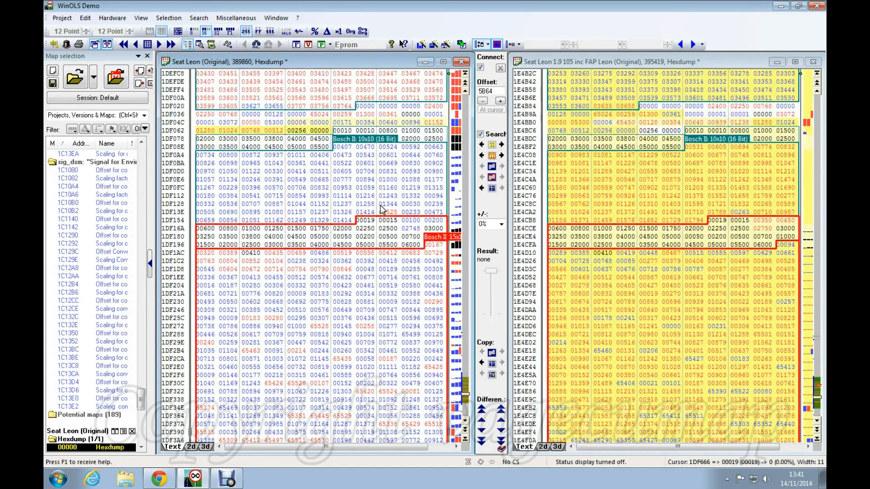
left_click(342, 179)
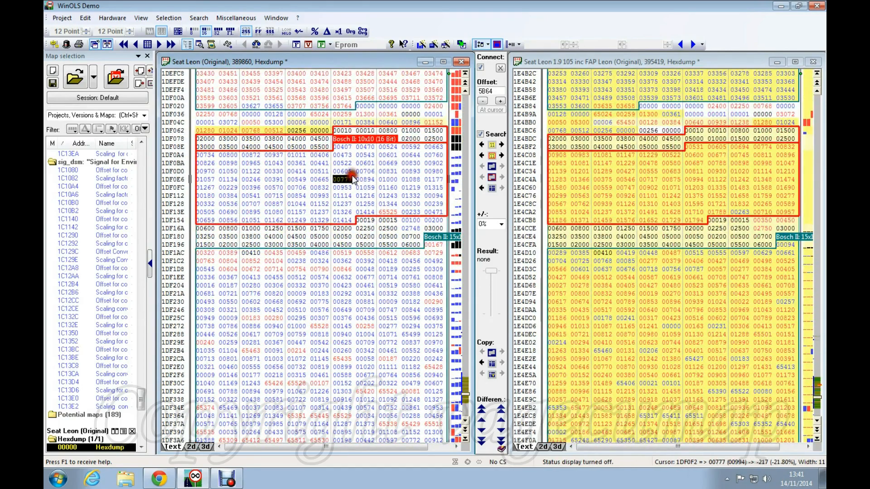
left_click(653, 171)
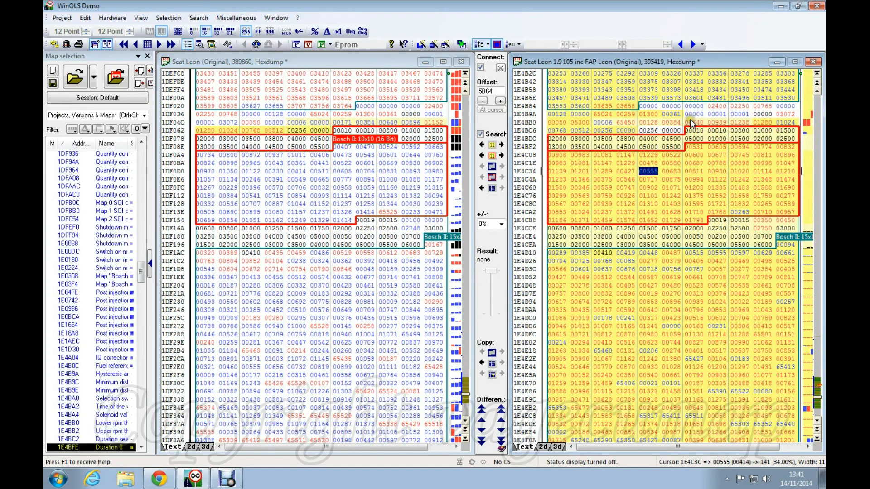
Step: Compare values of the small Duration sel map and the 10x10 Duration 0 map in both files
left_click(303, 135)
left_click(302, 132)
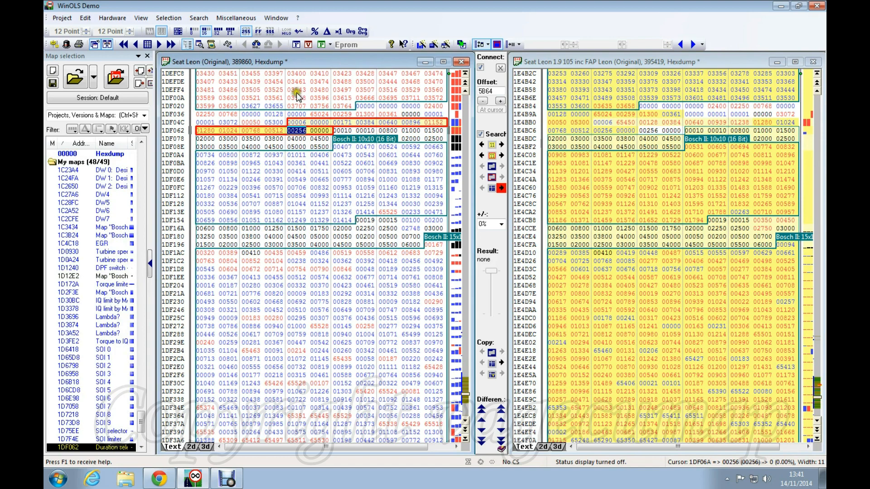
left_click(371, 122)
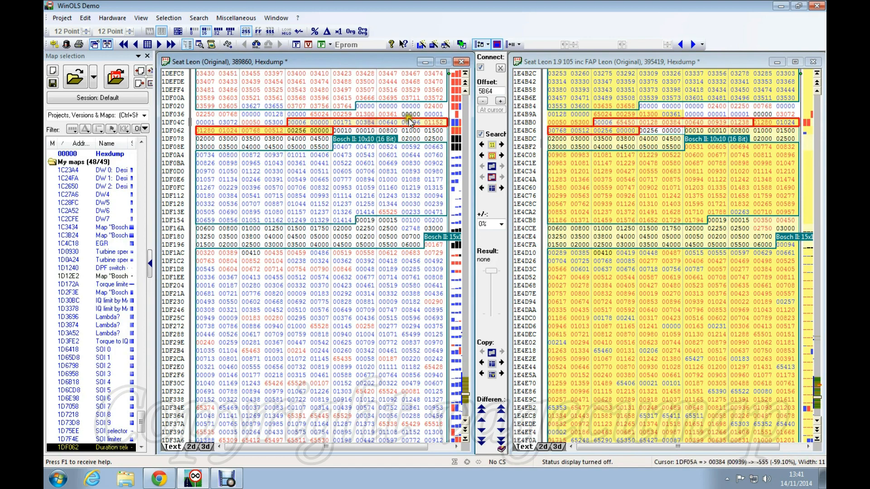
left_click(673, 123)
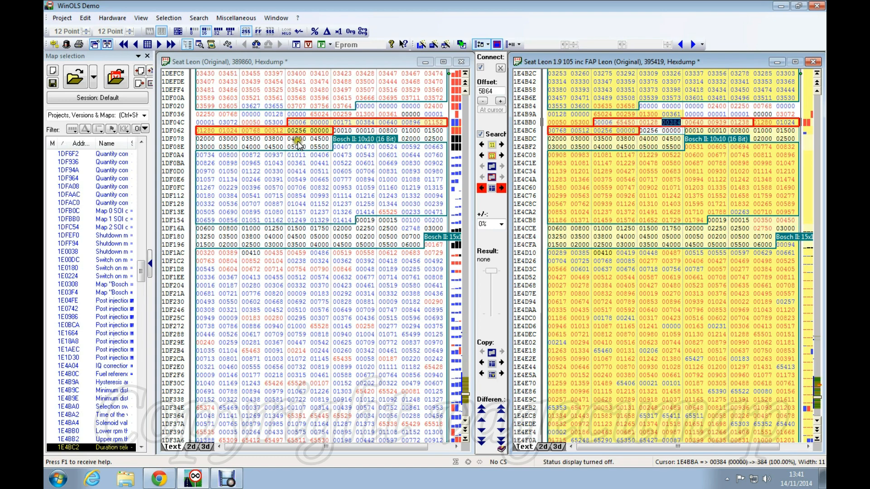
left_click(694, 130)
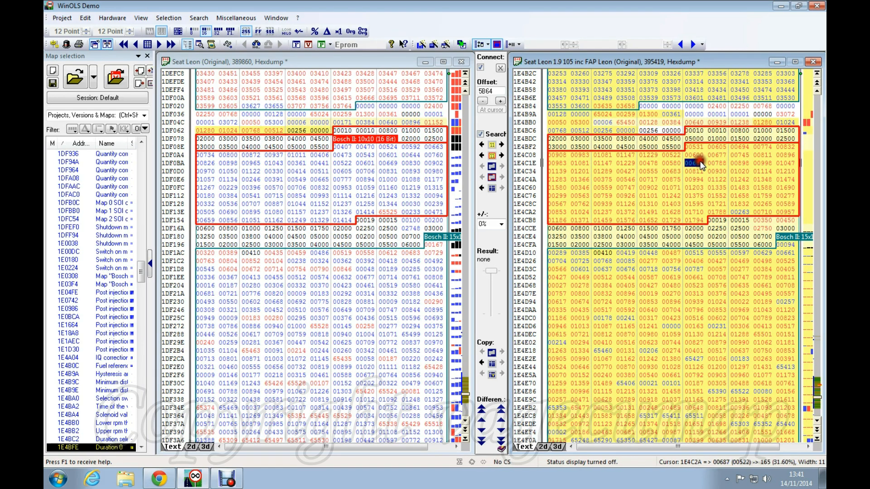
left_click(355, 171)
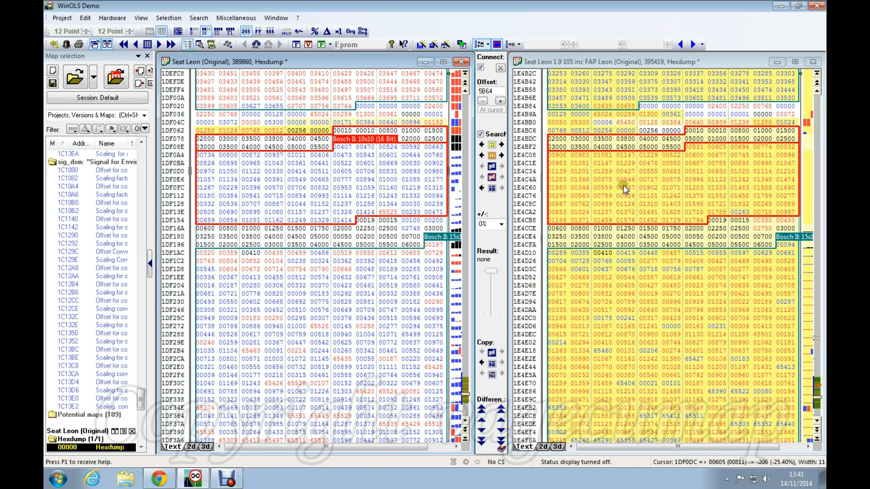
Step: Transfer FAP Leon's Duration 0 map with 'Don't transfer any values with map structure'
left_click(606, 165)
right_click(605, 165)
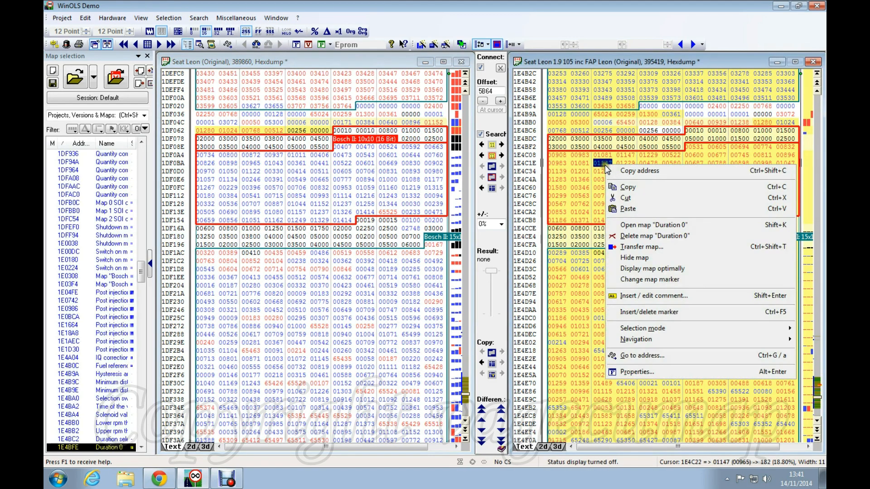
left_click(655, 249)
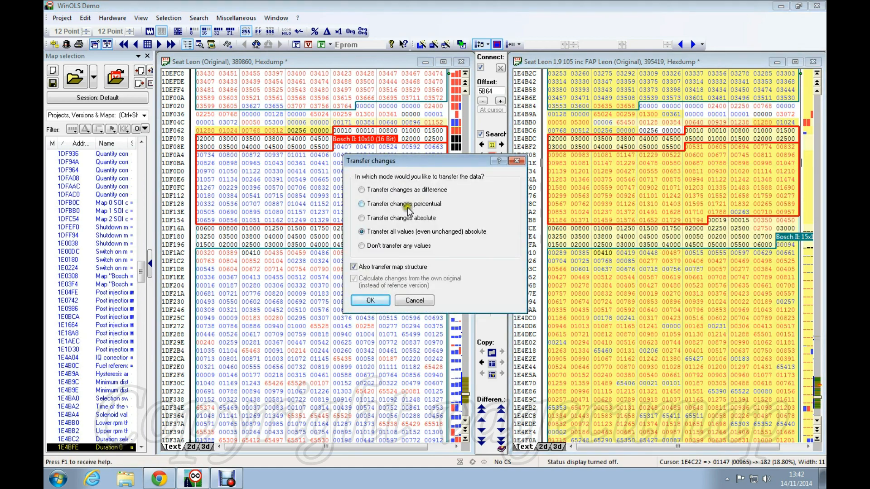
left_click(362, 231)
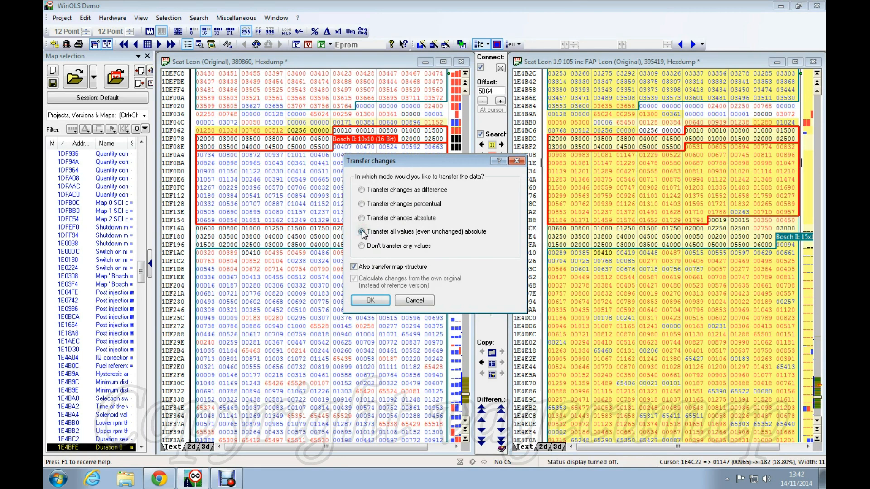
left_click(362, 246)
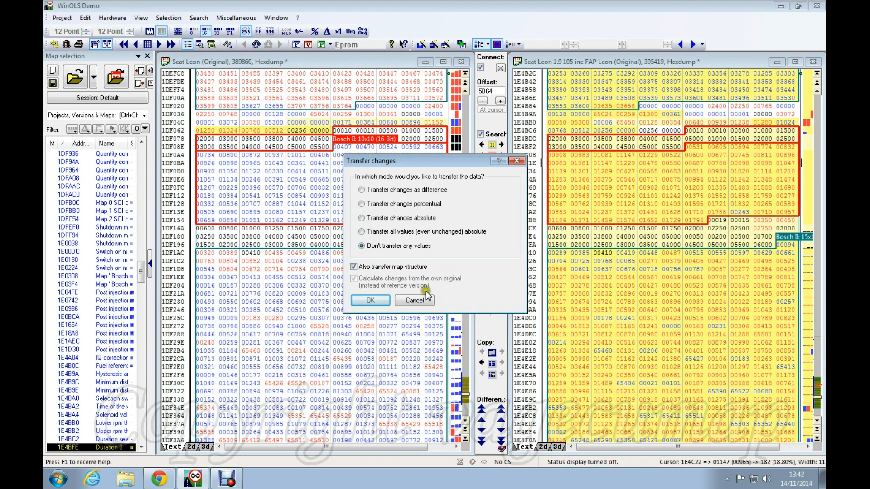
left_click(368, 301)
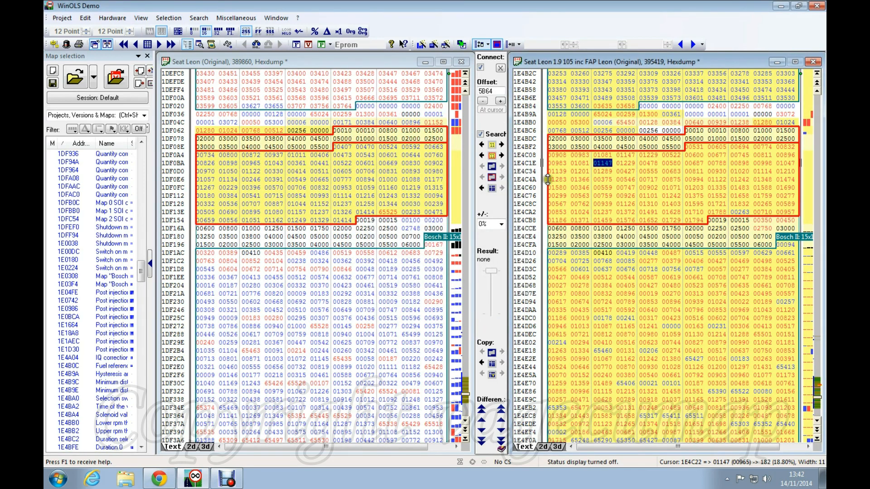
Step: Compare Duration 0 values between the FAP Leon and original hexdumps
left_click(603, 188)
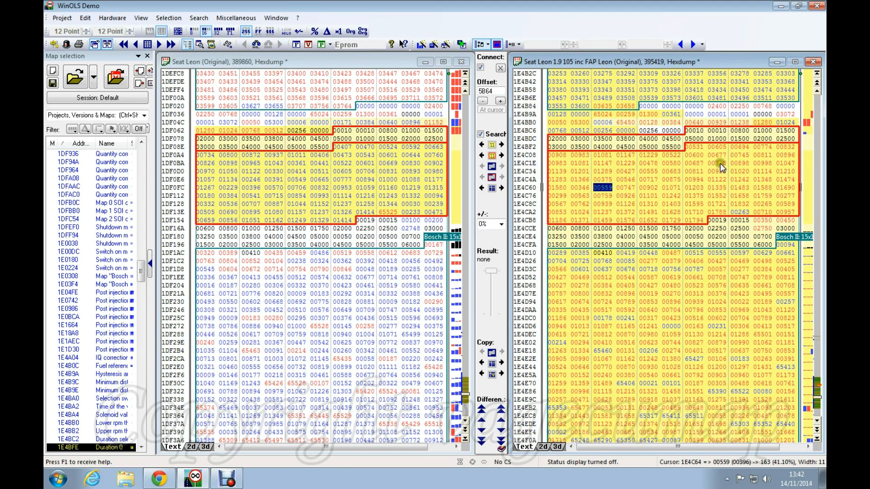
left_click(345, 172)
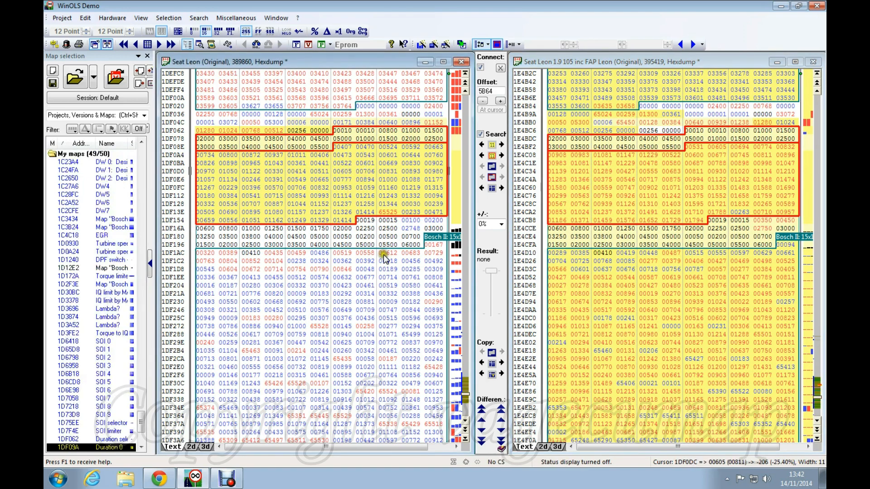
left_click(646, 172)
left_click(342, 163)
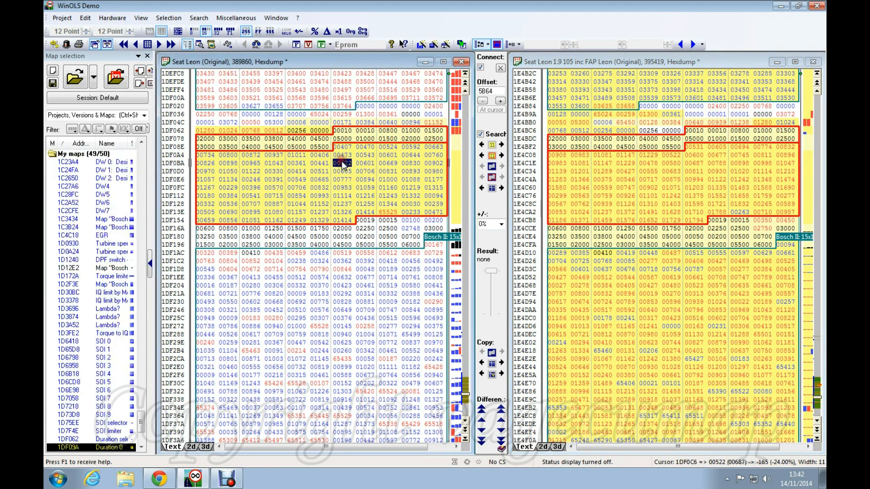
scroll(341, 161, "down", 2)
scroll(345, 162, "down", 3)
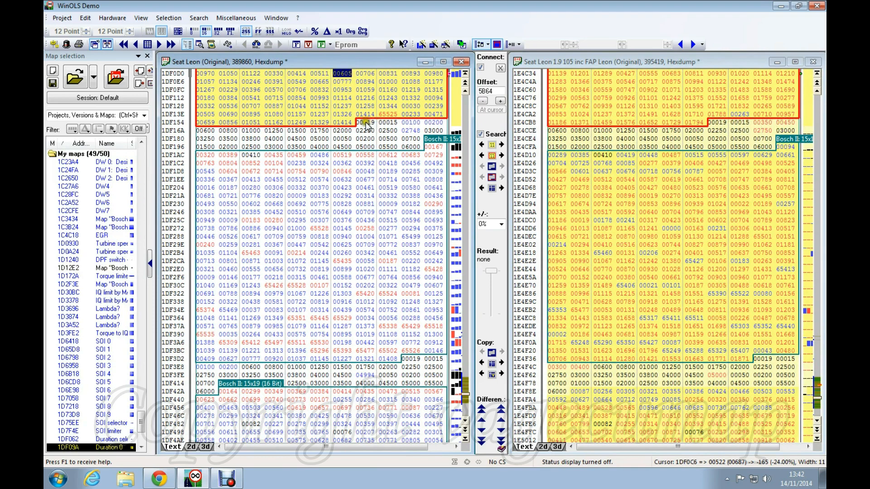
Step: Transfer the Duration 1 map from FAP Leon into the original Seat Leon
left_click(625, 205)
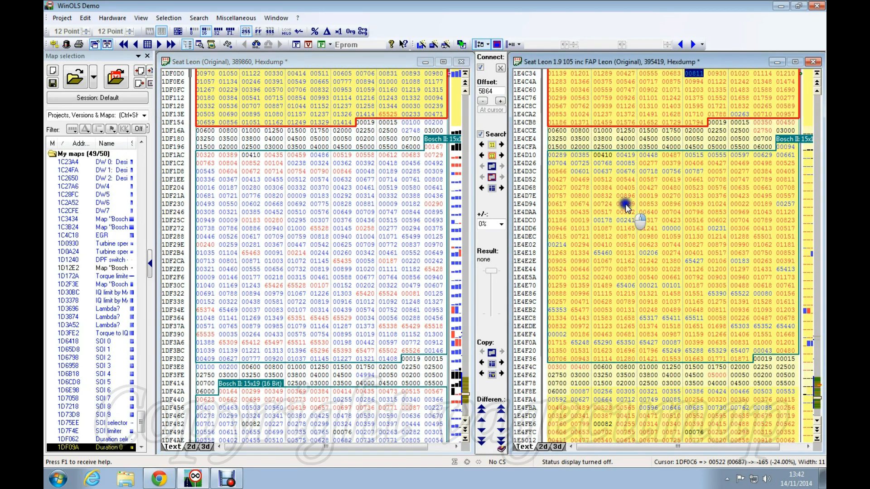
right_click(625, 205)
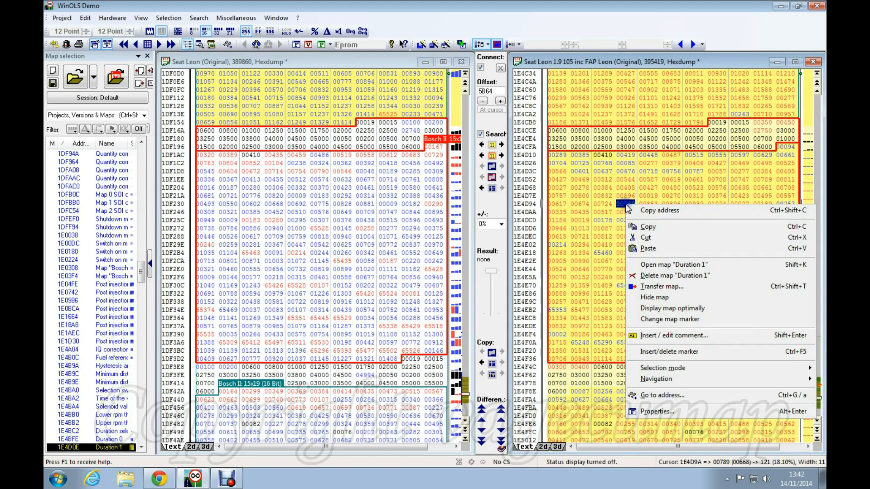
left_click(659, 287)
left_click(371, 300)
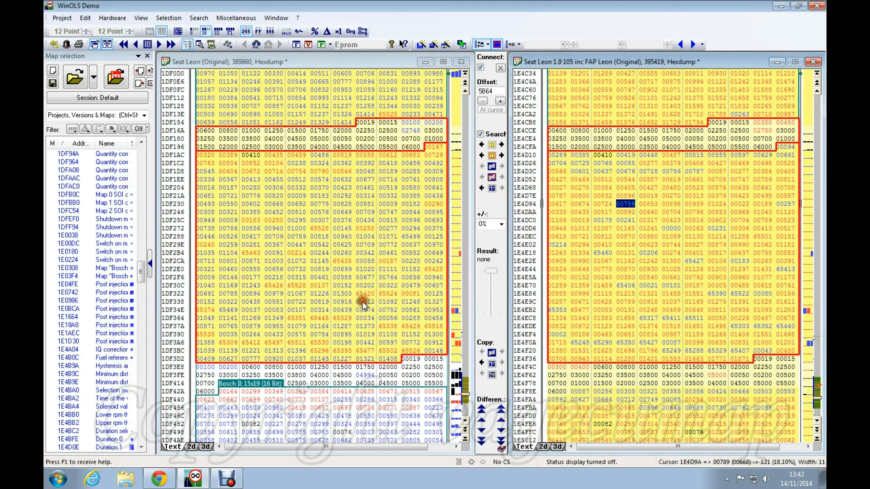
scroll(347, 240, "down", 2)
scroll(352, 227, "down", 7)
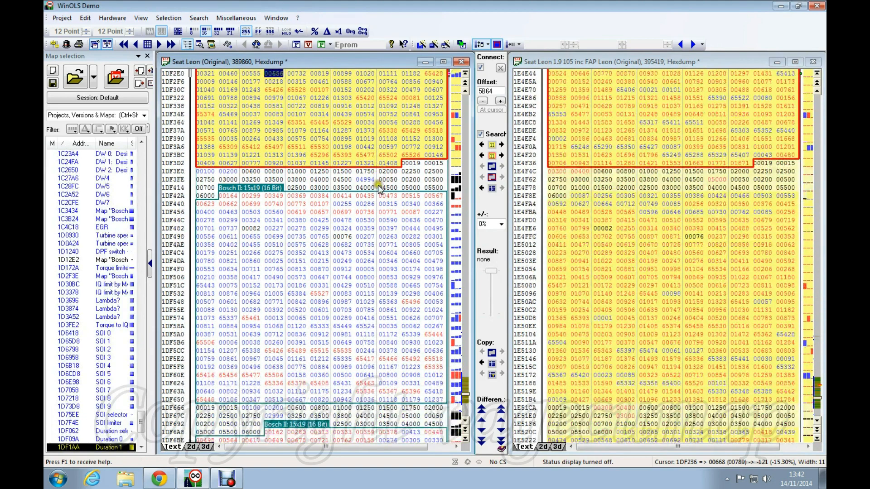
Step: Transfer the Duration 2 Bosch II 15x19 map into the original at 1DF666
left_click(389, 221)
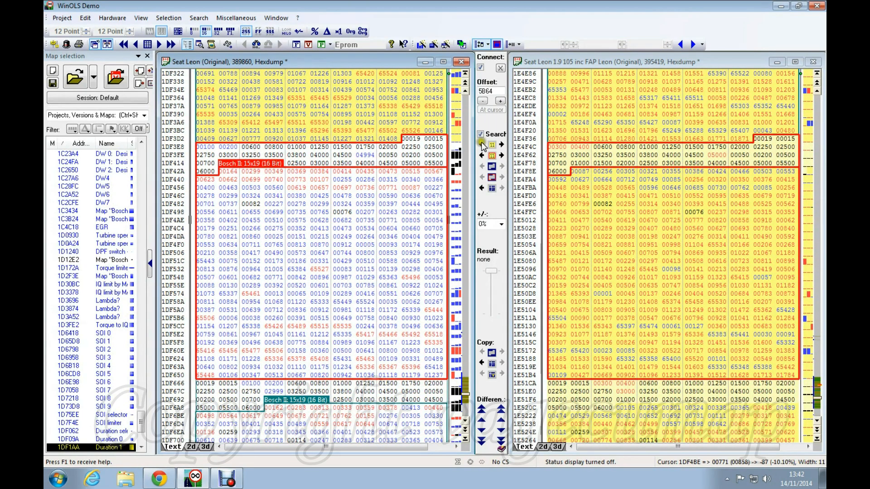
left_click(654, 224)
right_click(654, 223)
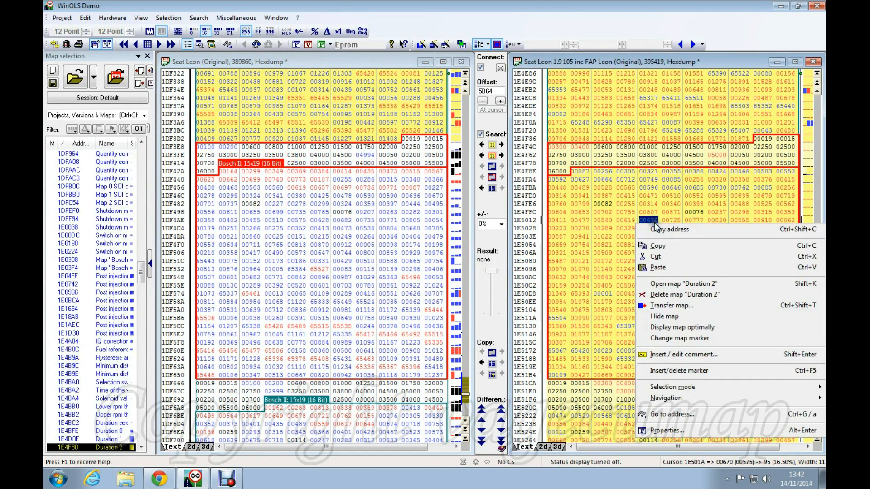
left_click(658, 308)
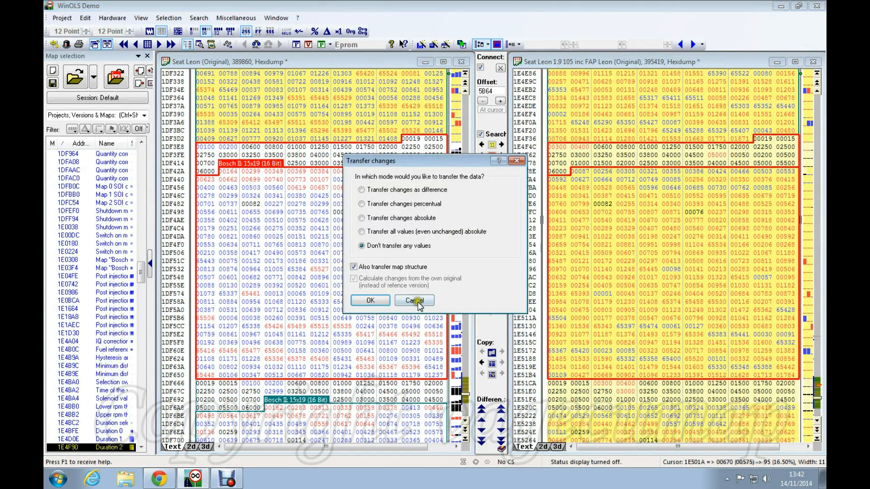
left_click(409, 360)
Step: Scroll down and select a value in the Duration 3 map
scroll(592, 233, "down", 8)
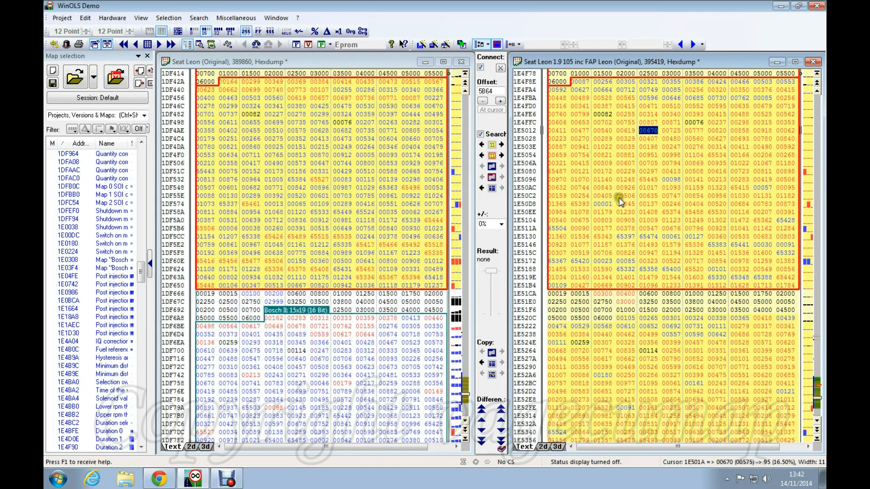
left_click(633, 261)
scroll(633, 261, "down", 2)
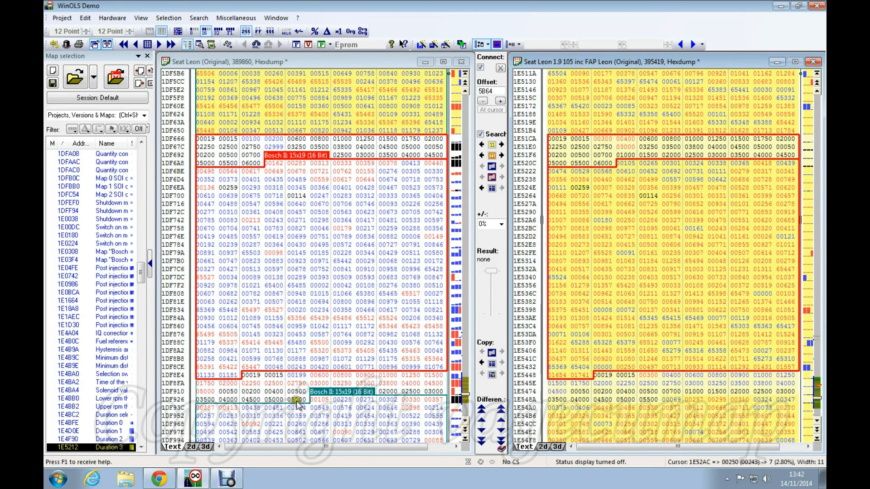
Step: Transfer the Duration 3 map into the original Seat Leon hexdump
right_click(637, 269)
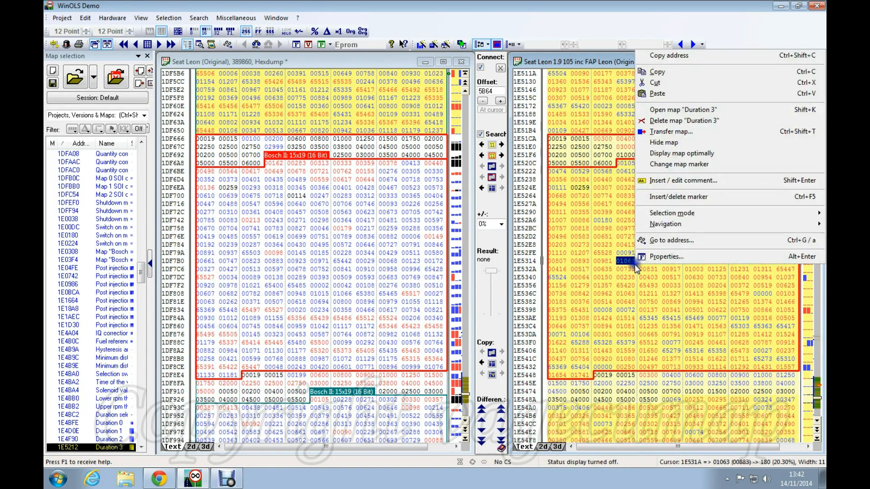
left_click(686, 134)
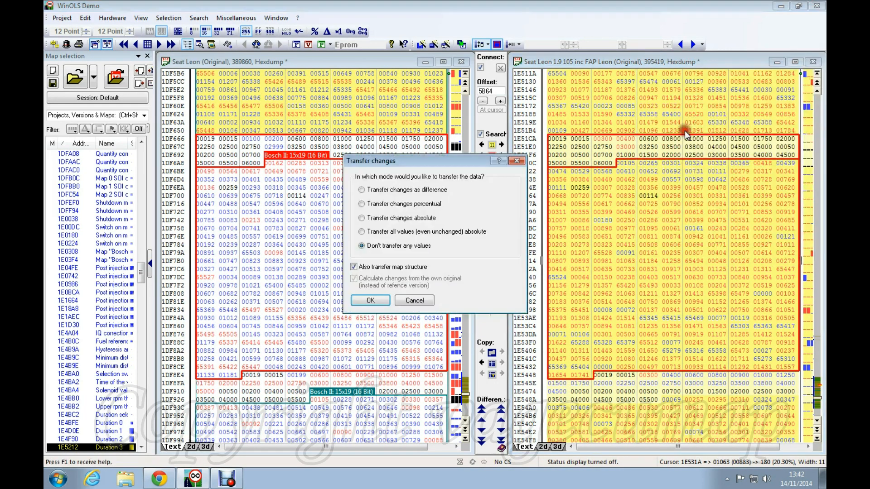
left_click(370, 300)
scroll(607, 236, "down", 3)
scroll(607, 238, "down", 7)
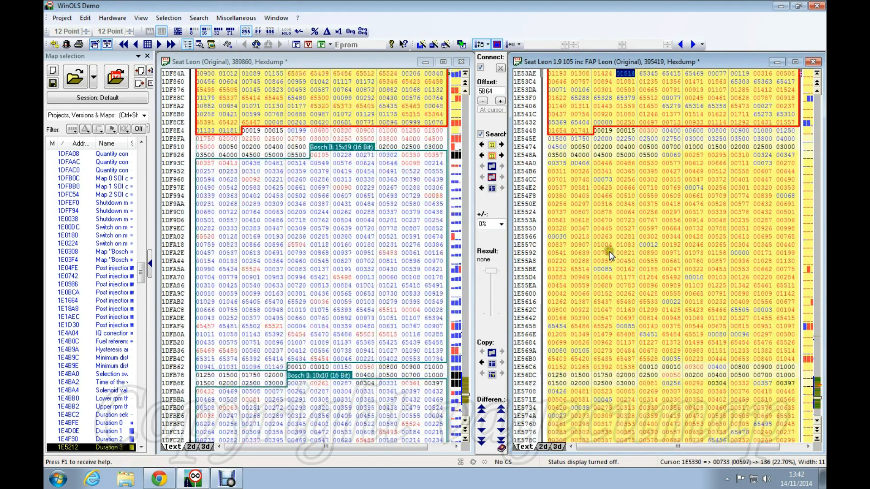
Step: Transfer the Duration 4 map into the original Seat Leon hexdump
left_click(605, 245)
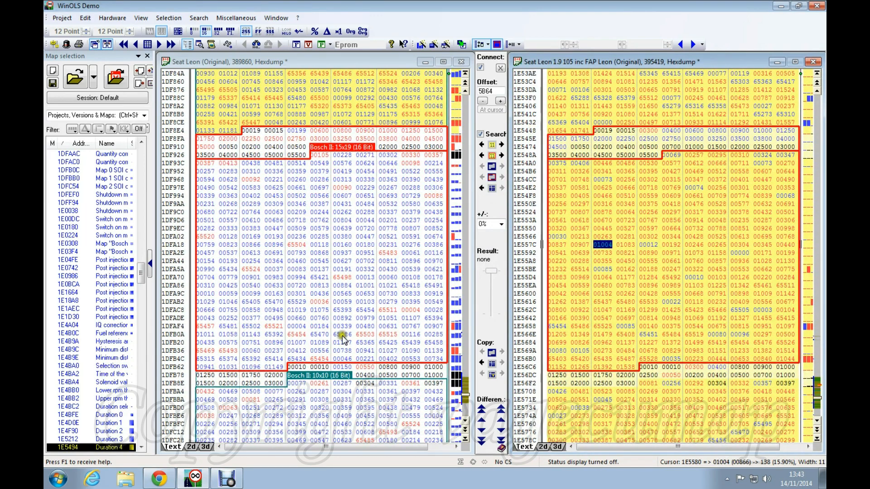
right_click(663, 274)
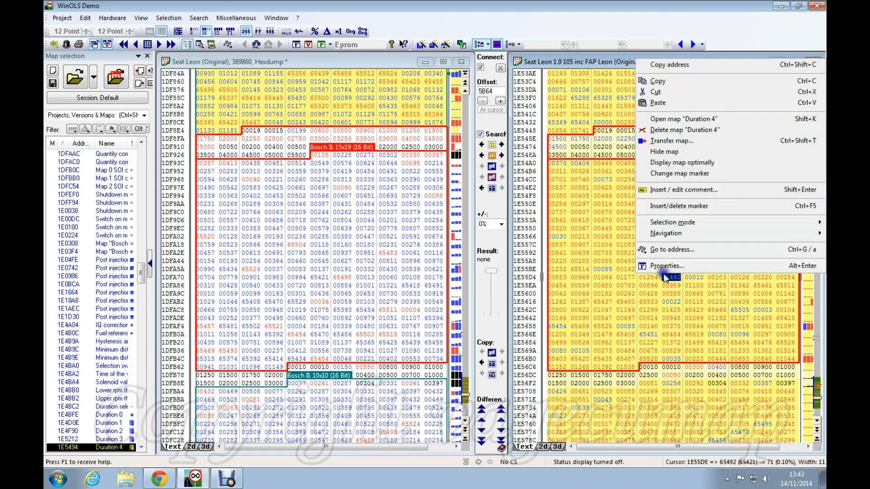
left_click(671, 140)
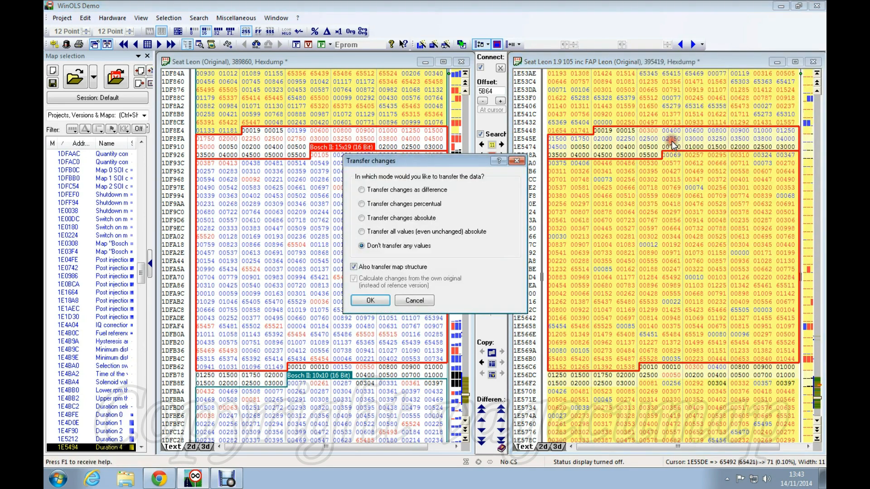
left_click(371, 300)
Step: Scroll down and select a value in the Duration 5 map
scroll(545, 290, "down", 2)
scroll(622, 249, "down", 5)
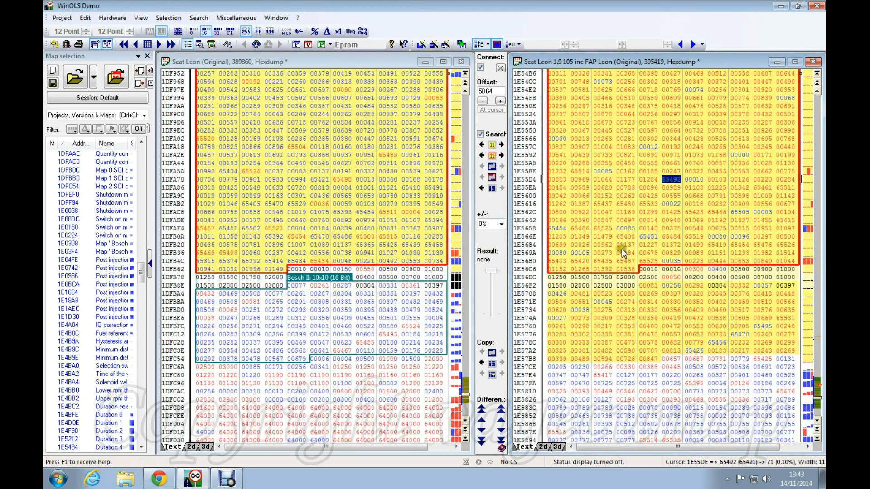
left_click(625, 244)
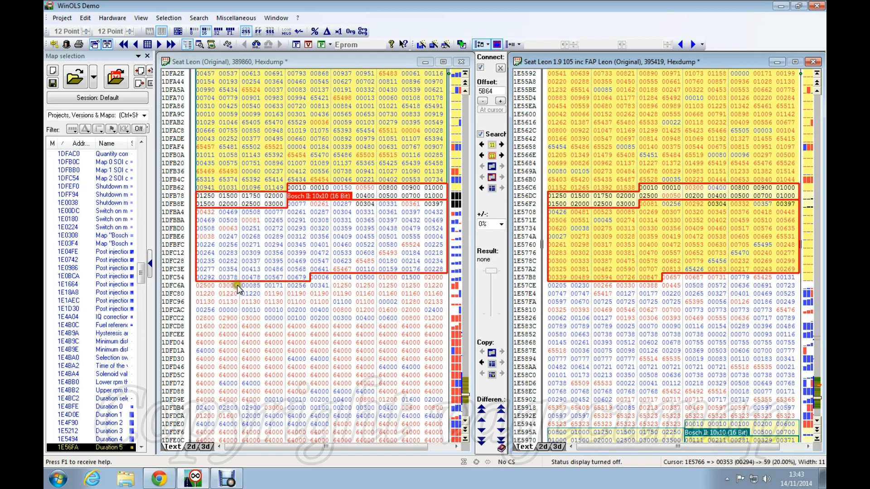
Step: Transfer Duration 5 into the original, answering All no to keep its own X axis values
right_click(600, 239)
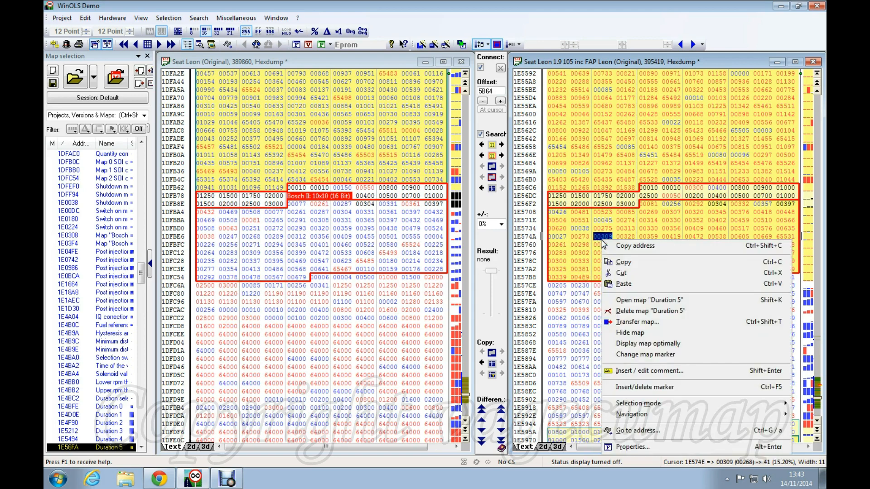
left_click(628, 323)
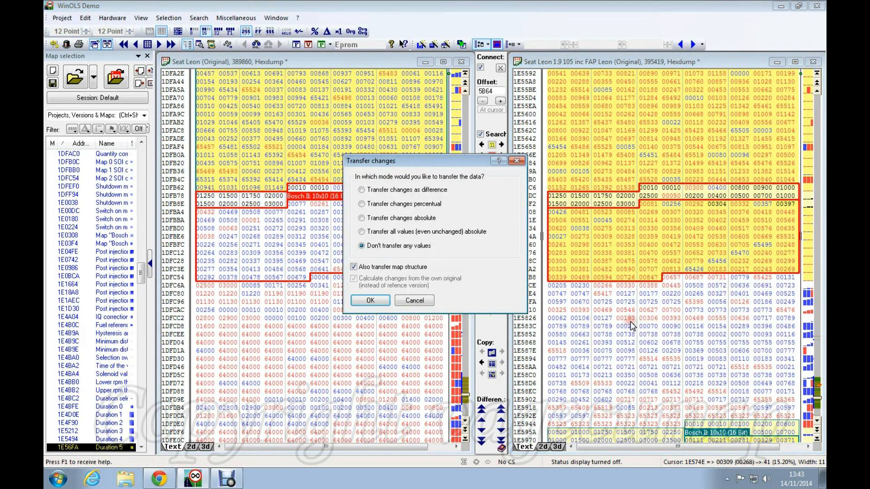
left_click(370, 301)
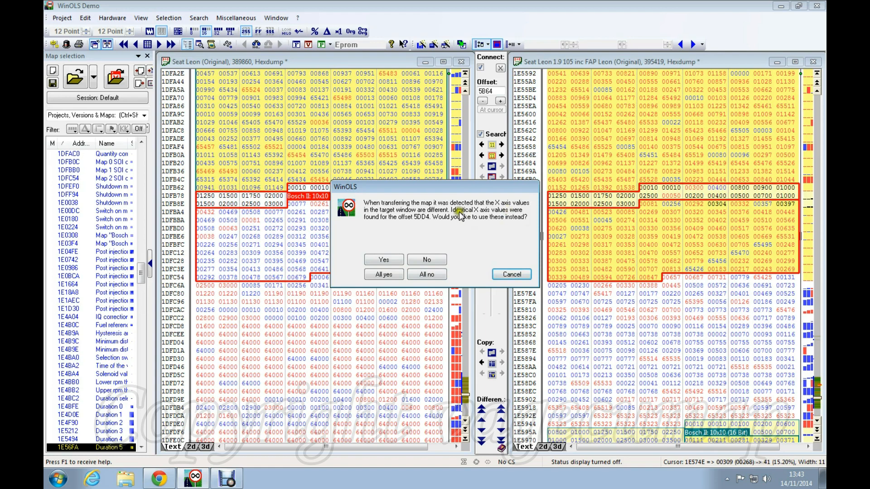
left_click(428, 275)
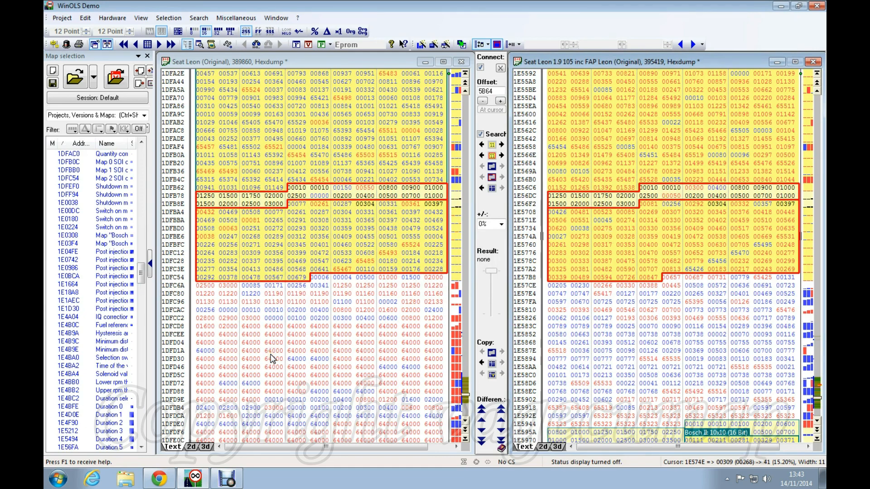
Step: Compare Duration 5 cells at 1DFB96 in the original against FAP Leon's block at 1E56FA
left_click(364, 227)
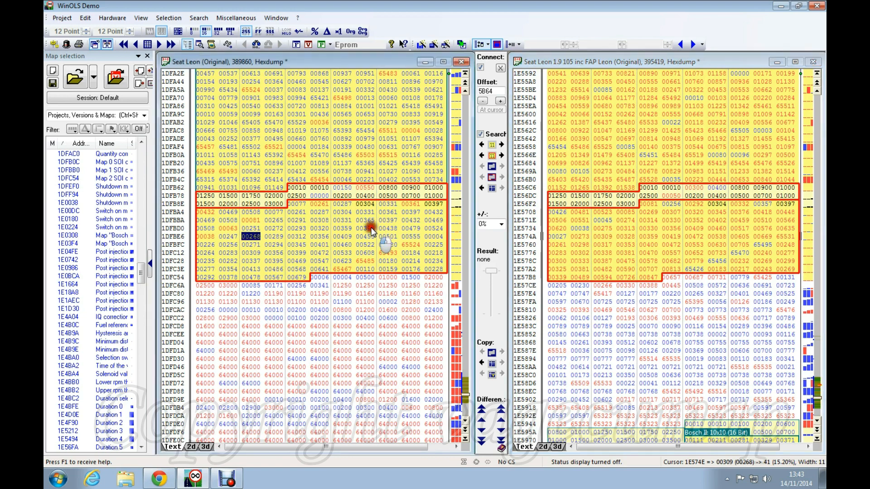
left_click(644, 241)
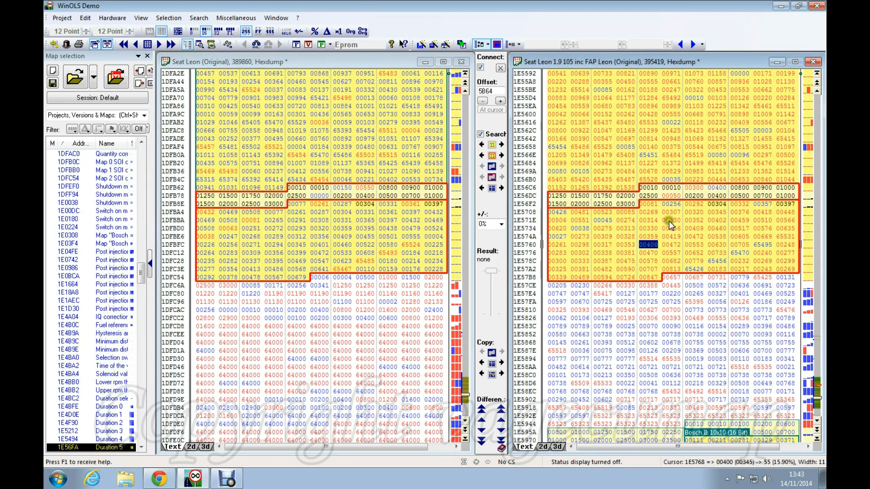
left_click(651, 236)
left_click(274, 238)
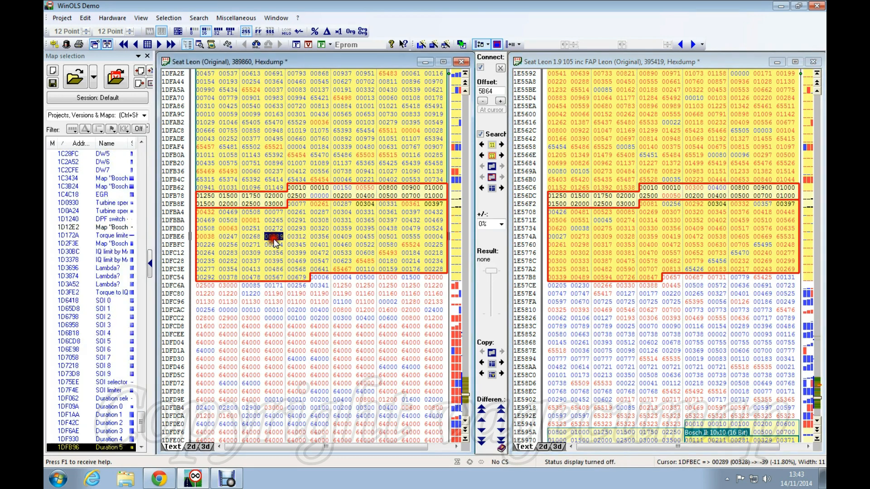
left_click(686, 227)
left_click(671, 115)
left_click(390, 124)
left_click(647, 134)
left_click(665, 231)
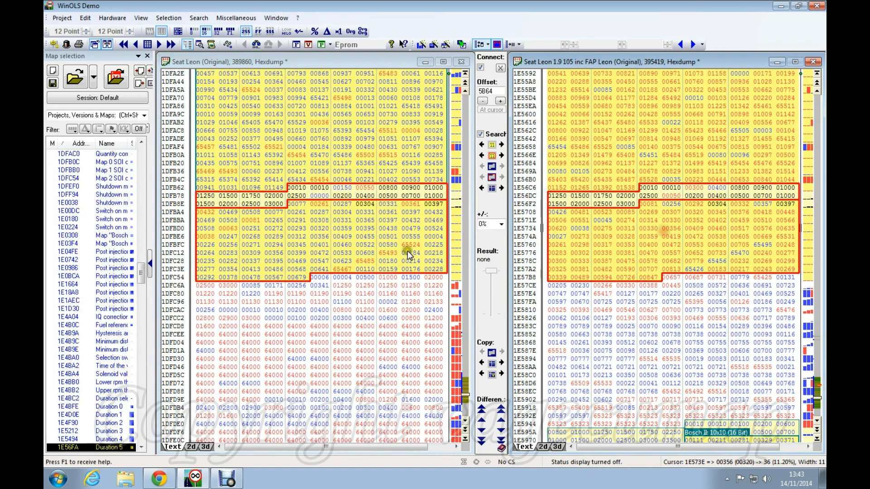
left_click(391, 244)
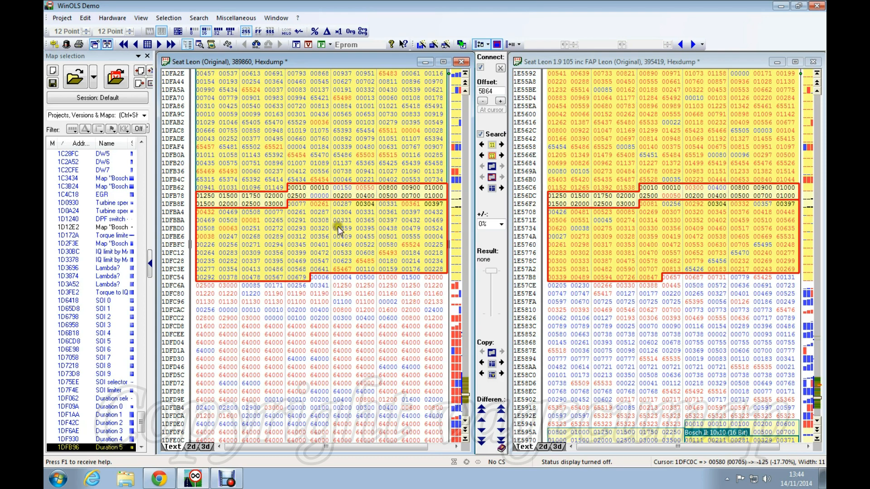
Step: Compare Duration map values between the original and FAP Leon hexdumps, scrolling both back up
left_click(351, 230)
left_click(643, 153)
left_click(365, 139)
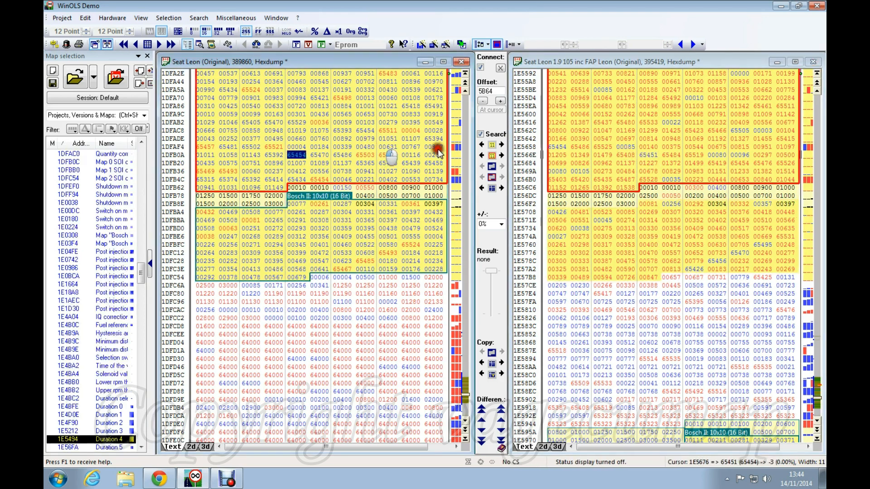
left_click(525, 137)
left_click(433, 131)
left_click(545, 199)
scroll(564, 195, "up", 2)
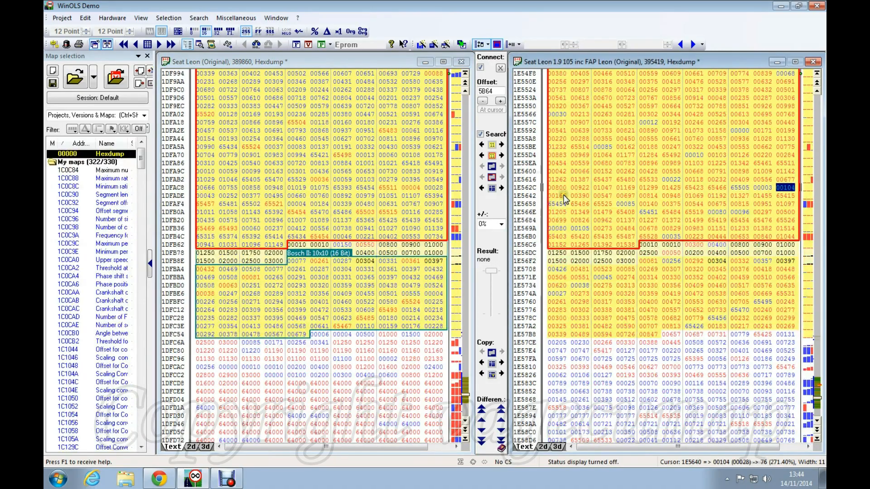
scroll(627, 182, "up", 13)
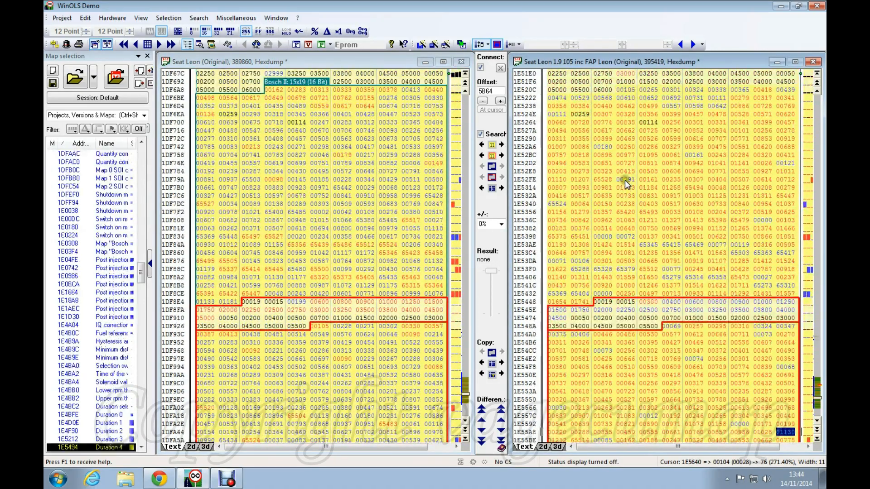
scroll(624, 180, "up", 15)
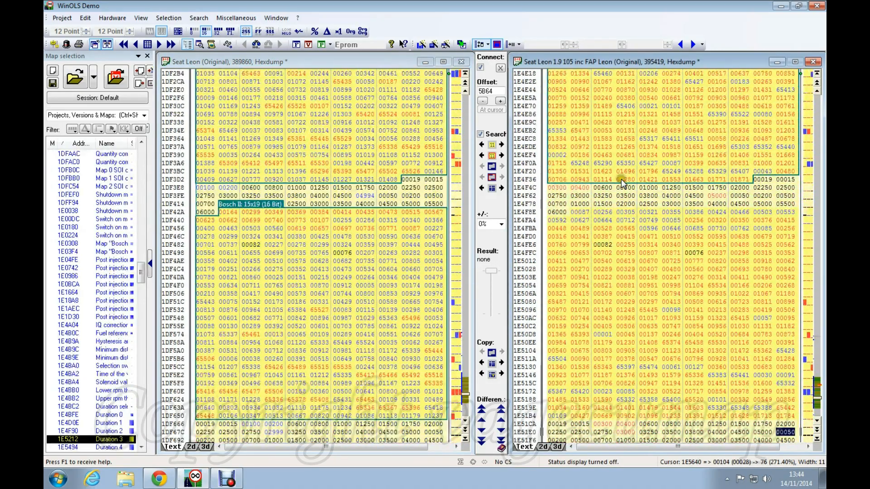
scroll(621, 180, "up", 10)
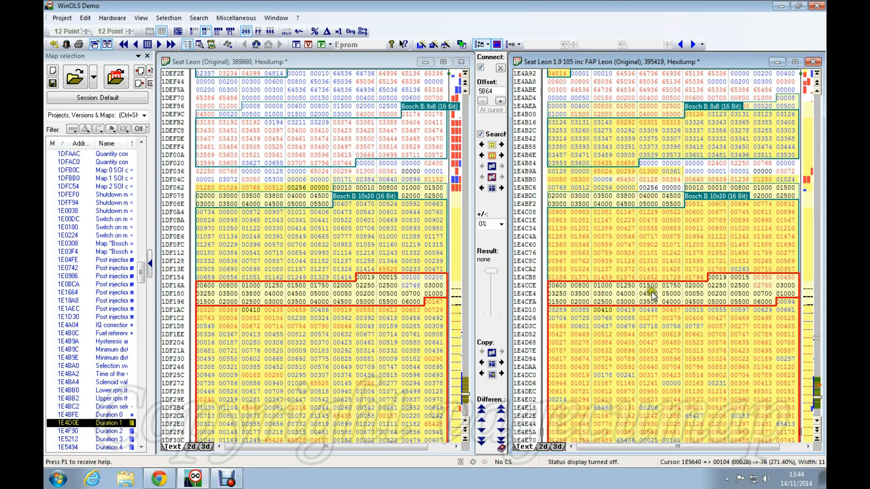
Step: Review the Duration 0 map, clear its selection, and pick the 10x10 map at 1DF062
left_click(694, 220)
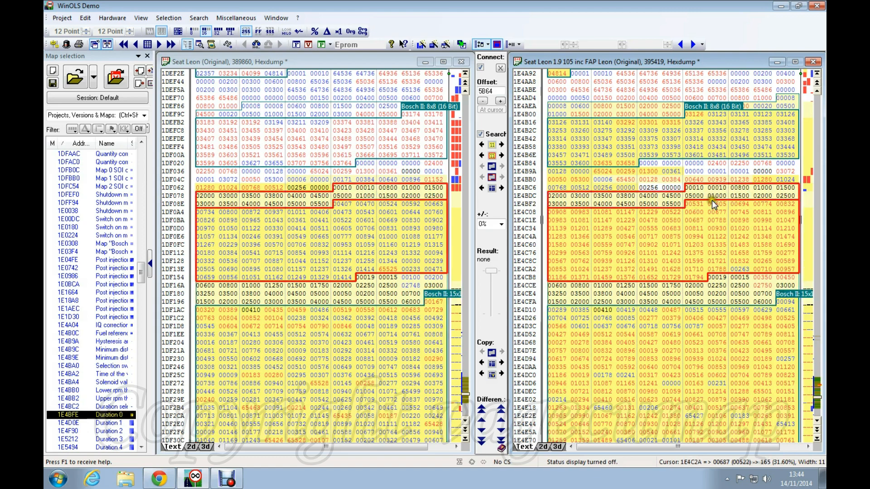
mouse_move(273, 236)
left_mouse_down()
mouse_move(281, 240)
mouse_move(275, 240)
left_mouse_up()
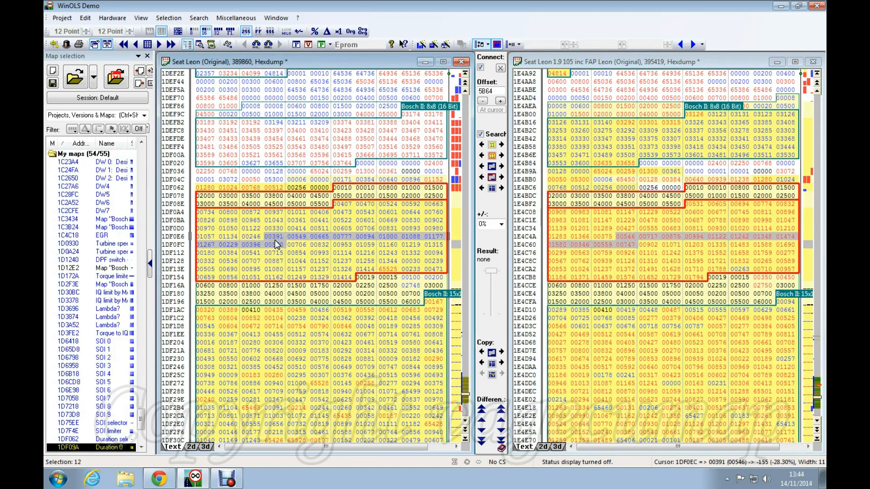
left_click(274, 240)
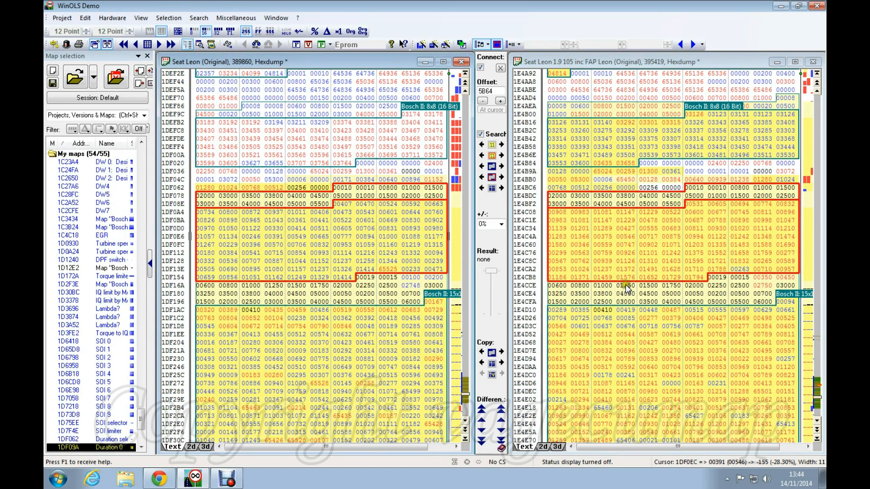
scroll(622, 270, "down", 2)
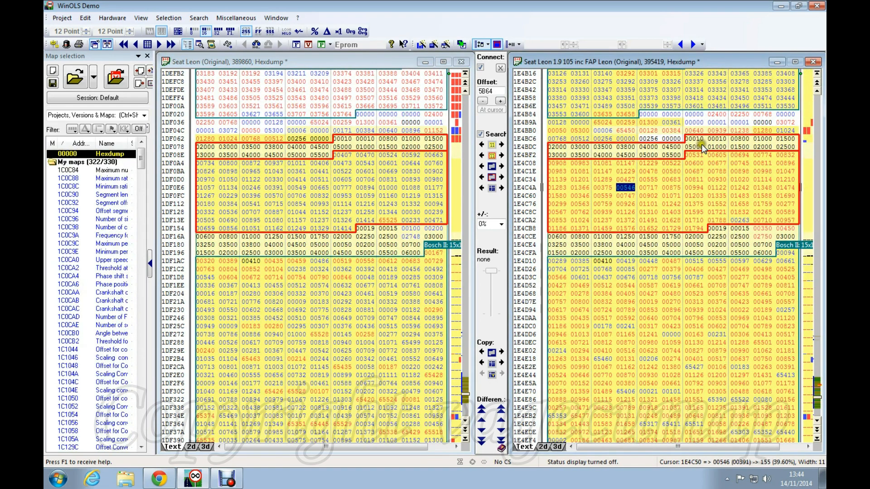
scroll(698, 148, "down", 1)
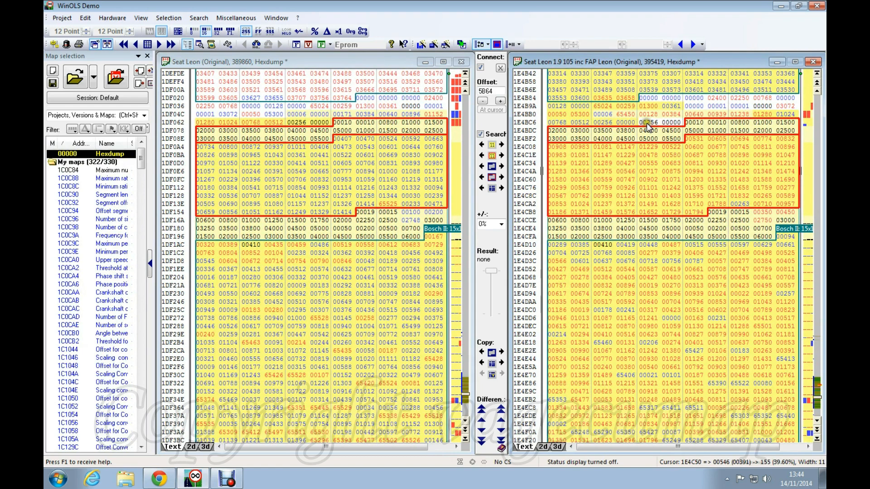
left_click(296, 122)
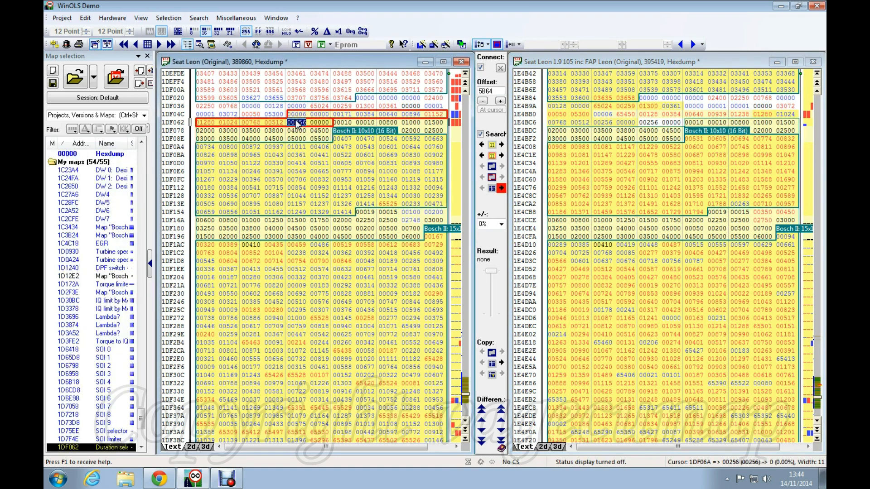
Step: Select 1528 cells in the FAP Leon hexdump from 1E4BD2 down to row 1E57B8
left_click(695, 121)
left_click_drag(691, 123, 691, 233)
left_click_drag(677, 288, 655, 302)
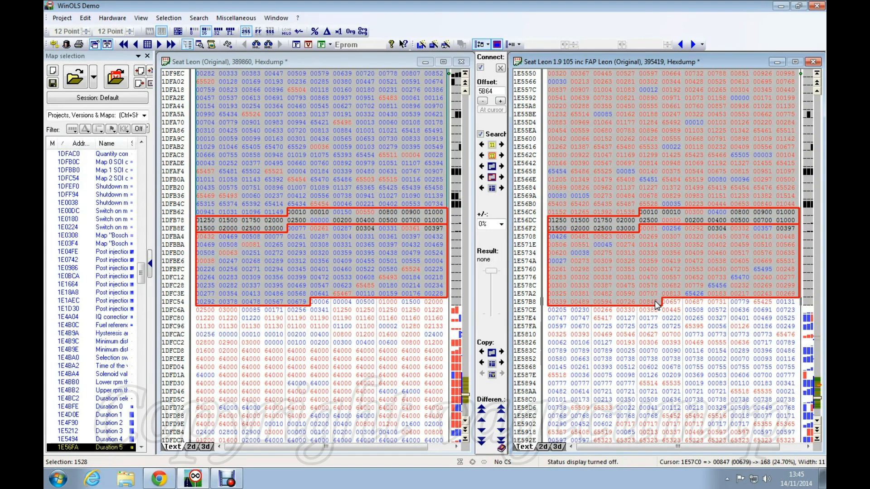
Step: Transfer the selected maps with 'Transfer all values (even unchanged) absolute', overriding memory protection and declining all X-axis substitutes
right_click(654, 301)
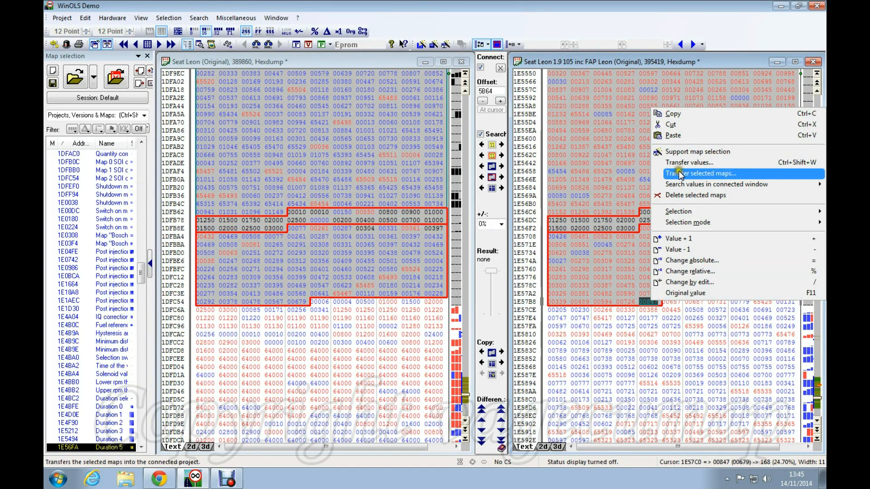
left_click(700, 173)
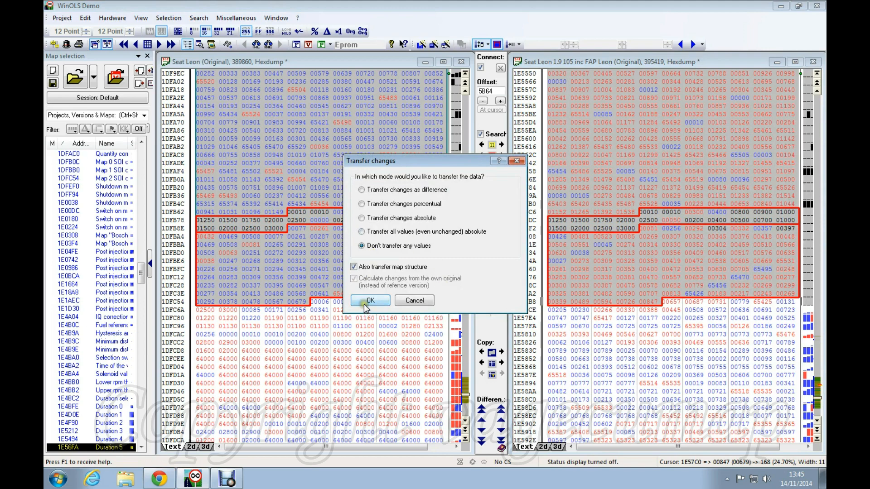
left_click(362, 232)
left_click(374, 300)
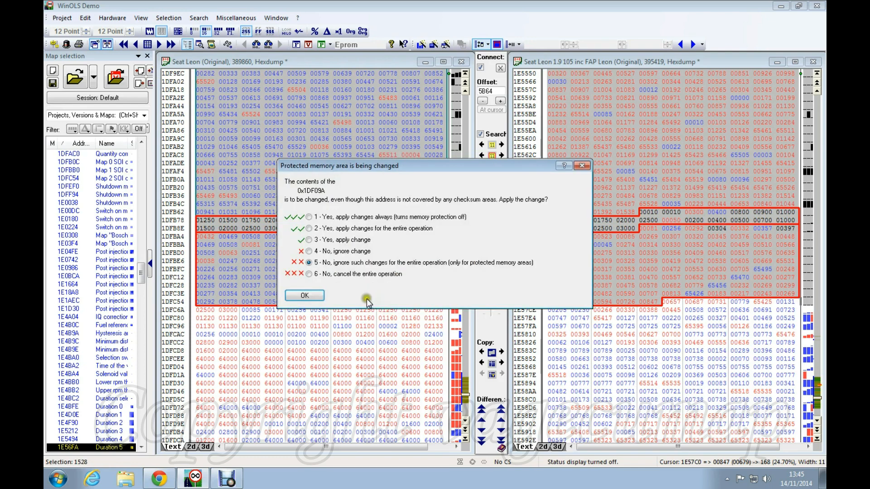
left_click(309, 217)
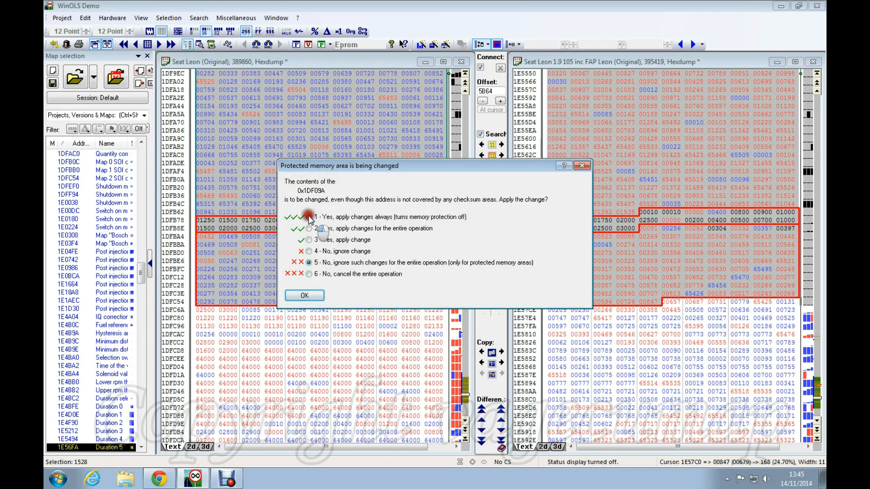
left_click(306, 295)
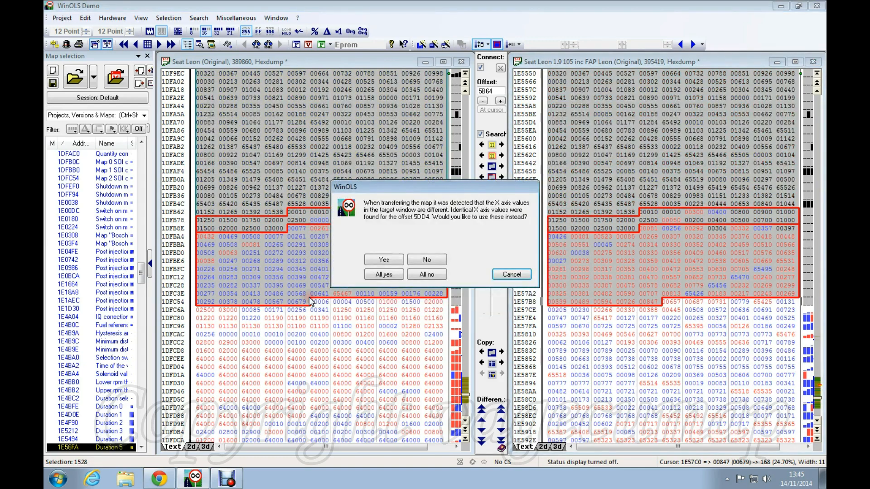
left_click(428, 276)
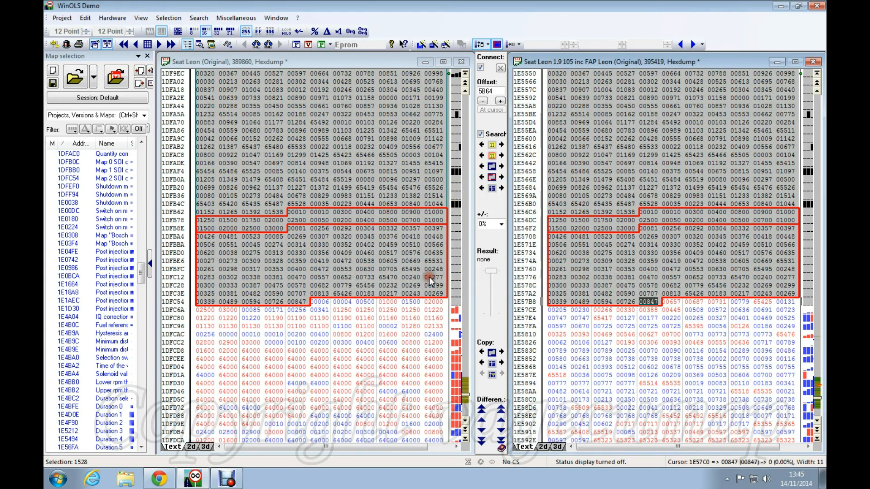
Step: Check a value in the newly transferred map while scrolling through Duration 1 in both hexdumps
left_click(347, 174)
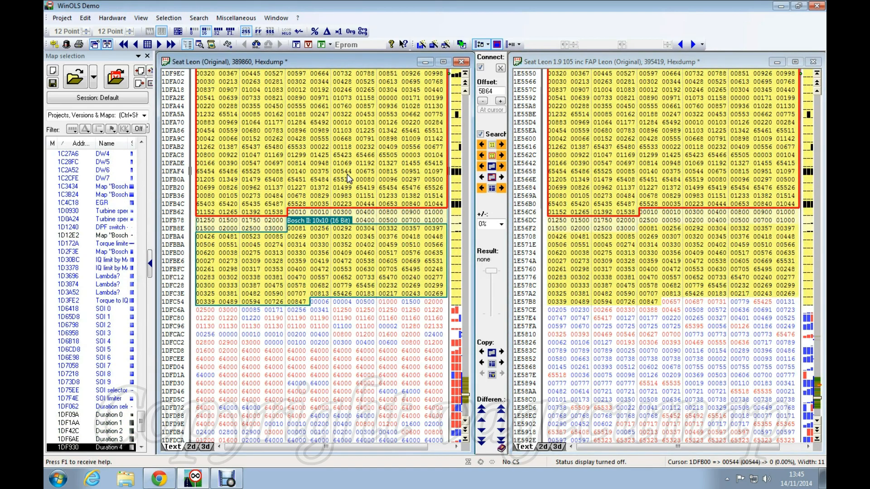
scroll(556, 229, "up", 14)
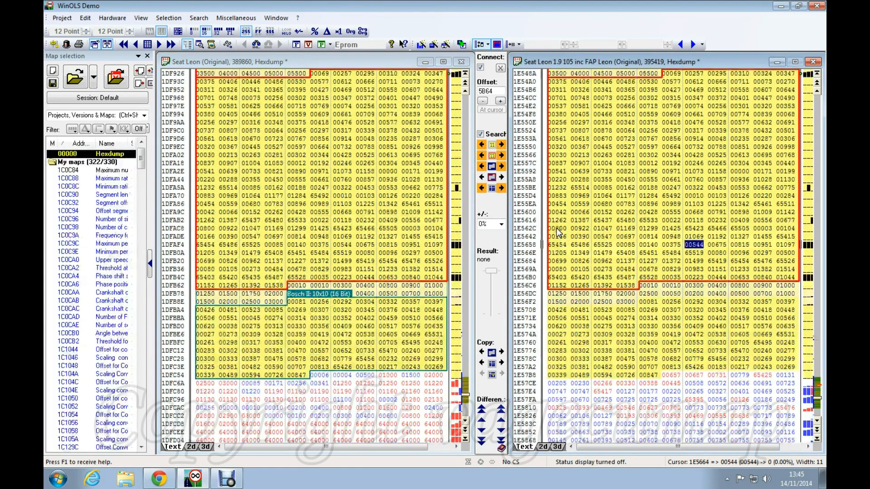
scroll(547, 213, "up", 15)
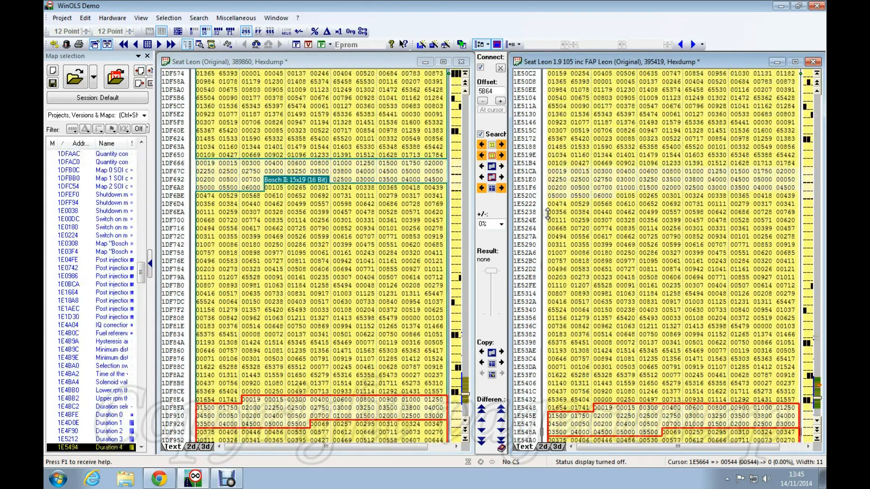
scroll(547, 210, "up", 12)
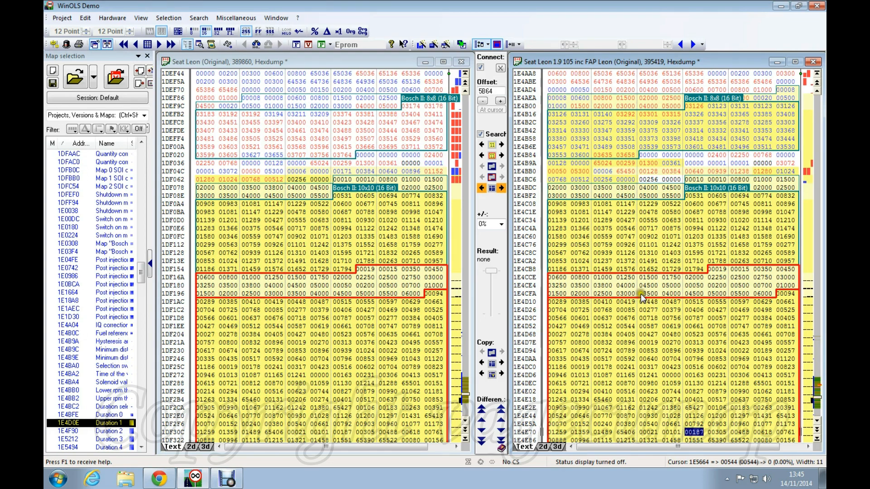
scroll(645, 299, "down", 9)
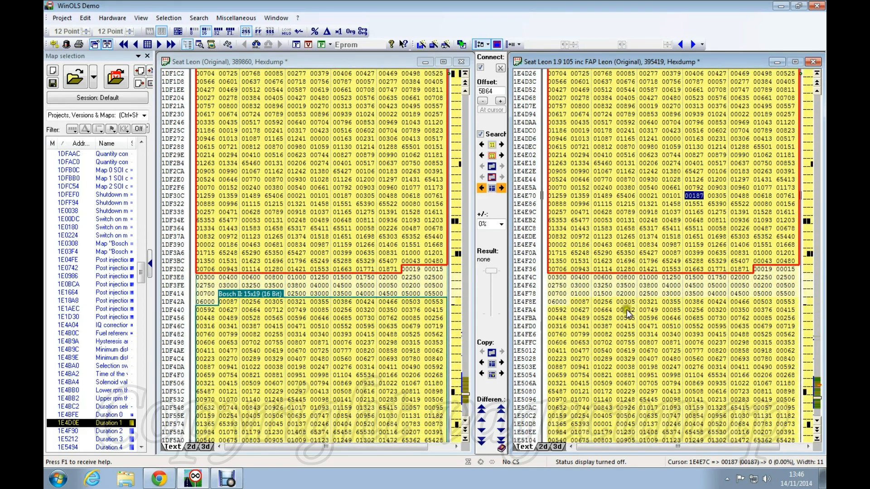
scroll(627, 312, "down", 2)
scroll(629, 322, "down", 4)
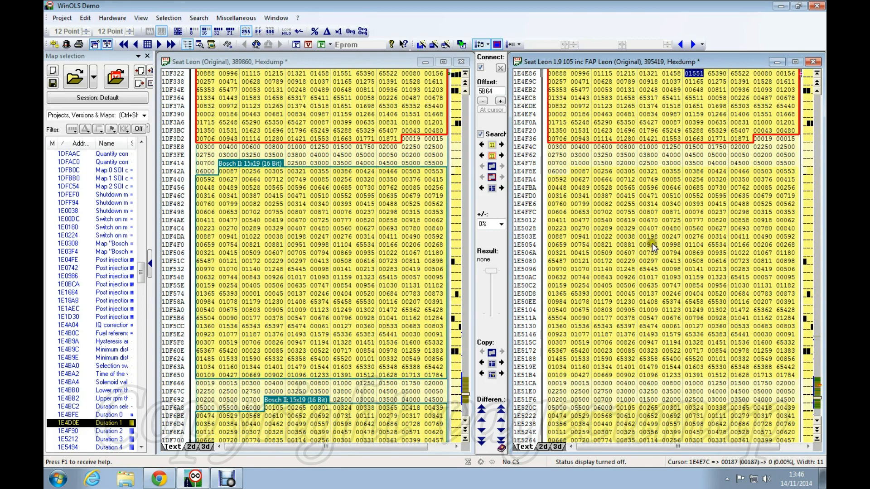
Step: Compare matching Duration 2 cells in the FAP Leon and original hexdumps
left_click(649, 237)
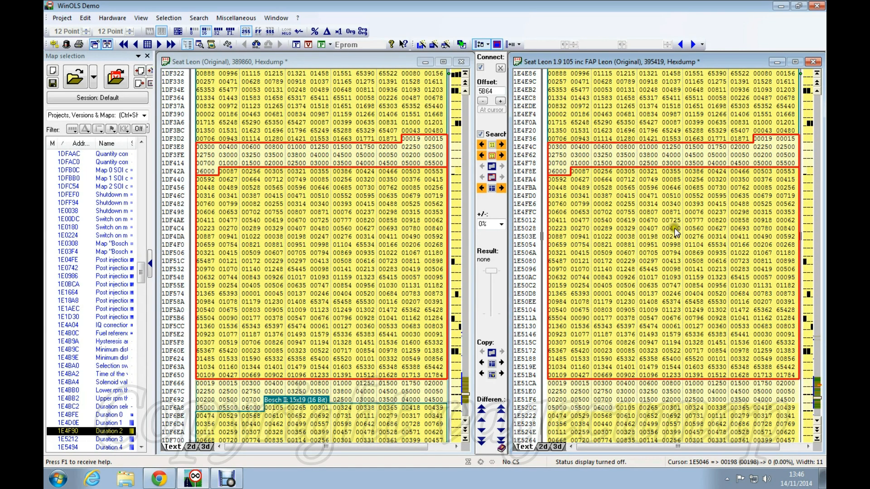
left_click(259, 277)
left_click(696, 252)
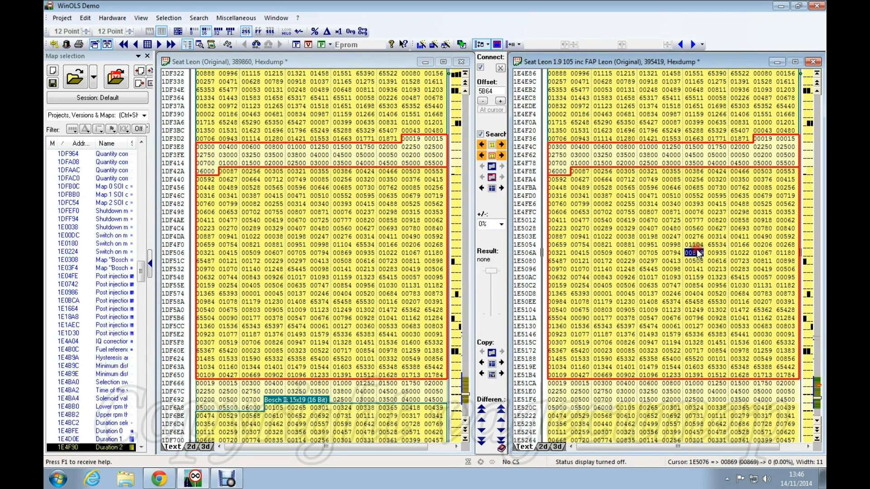
scroll(696, 249, "down", 2)
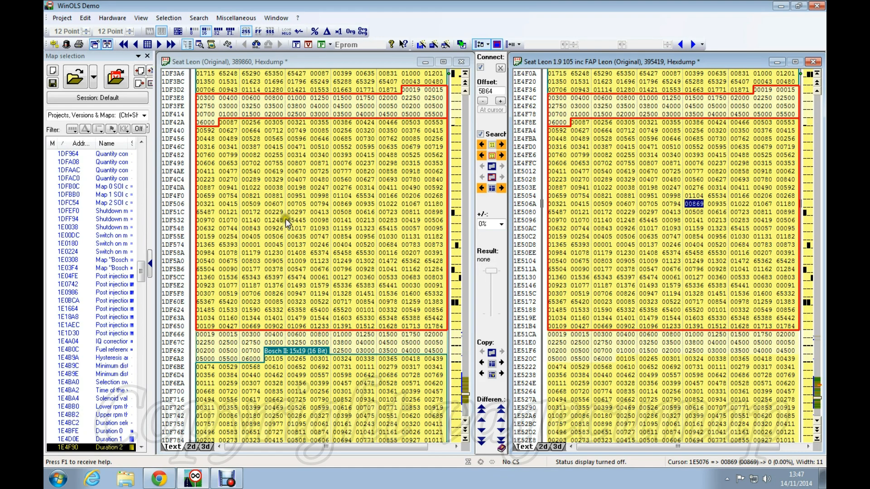
Step: Scroll both hexdumps down through Duration 3 and Duration 4, then back up to compare
scroll(665, 198, "down", 1)
scroll(665, 196, "down", 10)
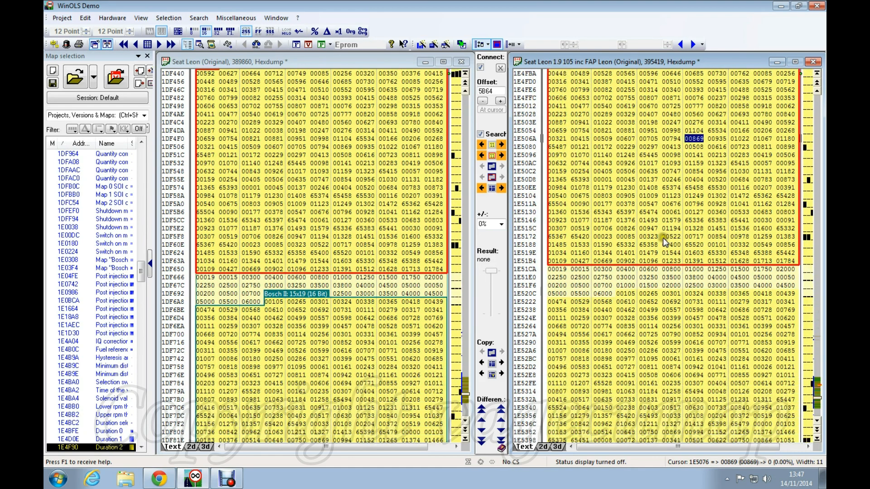
scroll(651, 245, "down", 10)
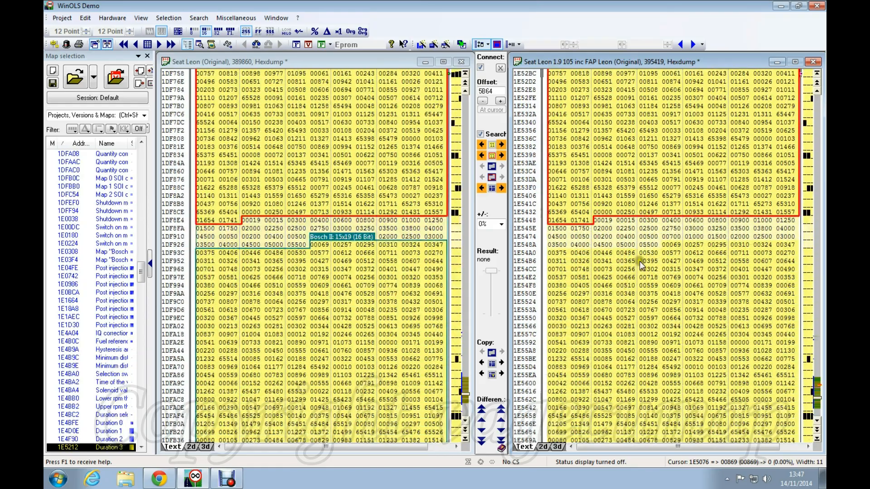
scroll(657, 226, "down", 3)
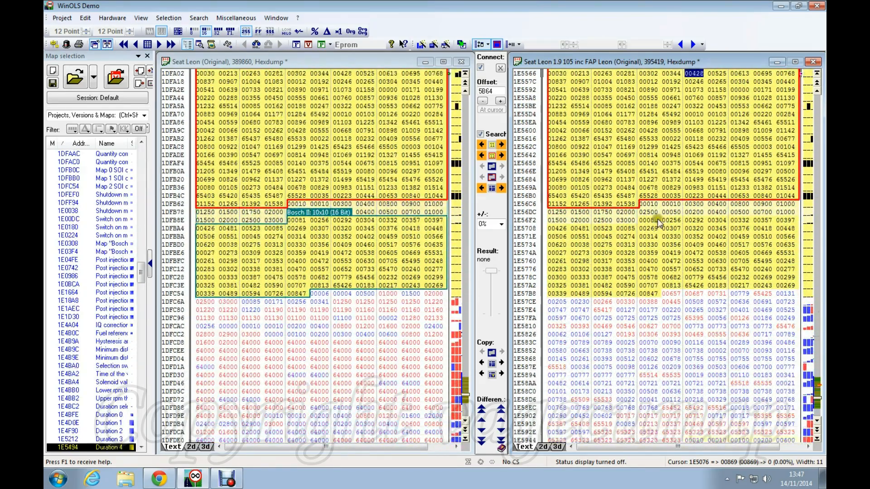
scroll(656, 208, "up", 6)
scroll(657, 208, "up", 10)
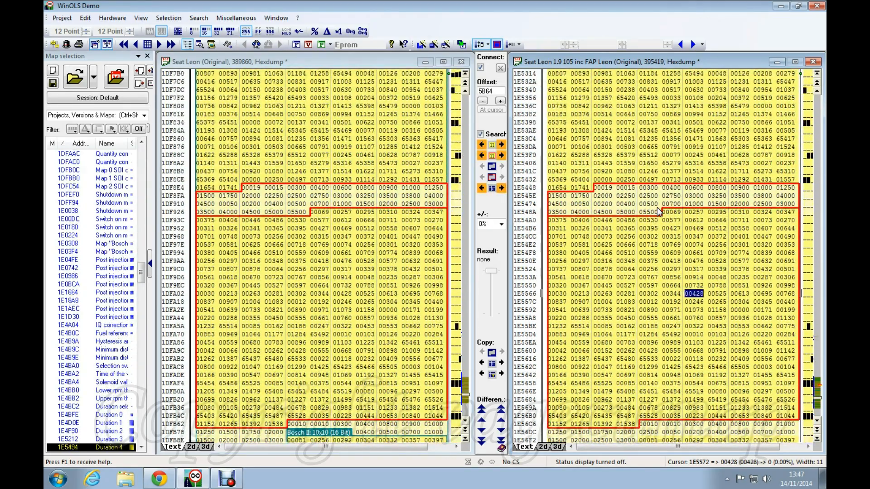